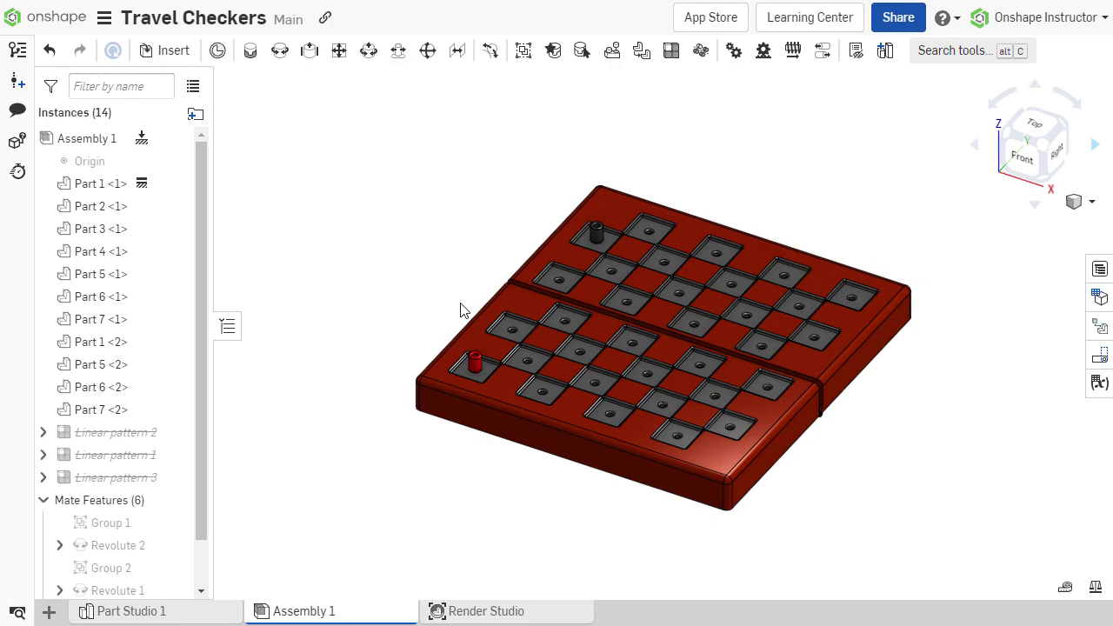
Step: Start a Replicate of the red checker piece (Part 3, Revolute 2), matching edges on plane
scroll(458, 348, "up", 5)
left_click(454, 354)
left_click(612, 50)
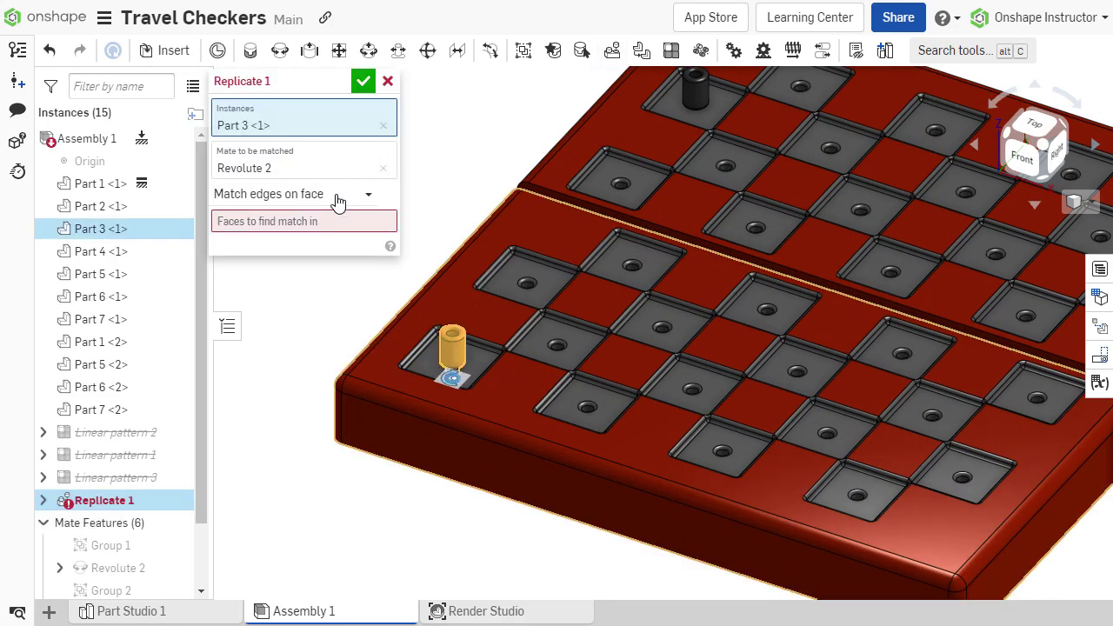
left_click(338, 200)
left_click(273, 221)
Step: Use the board's top face as the match plane and confirm the red-piece replicate
right_click_drag(520, 258, 617, 333)
scroll(539, 261, "up", 5)
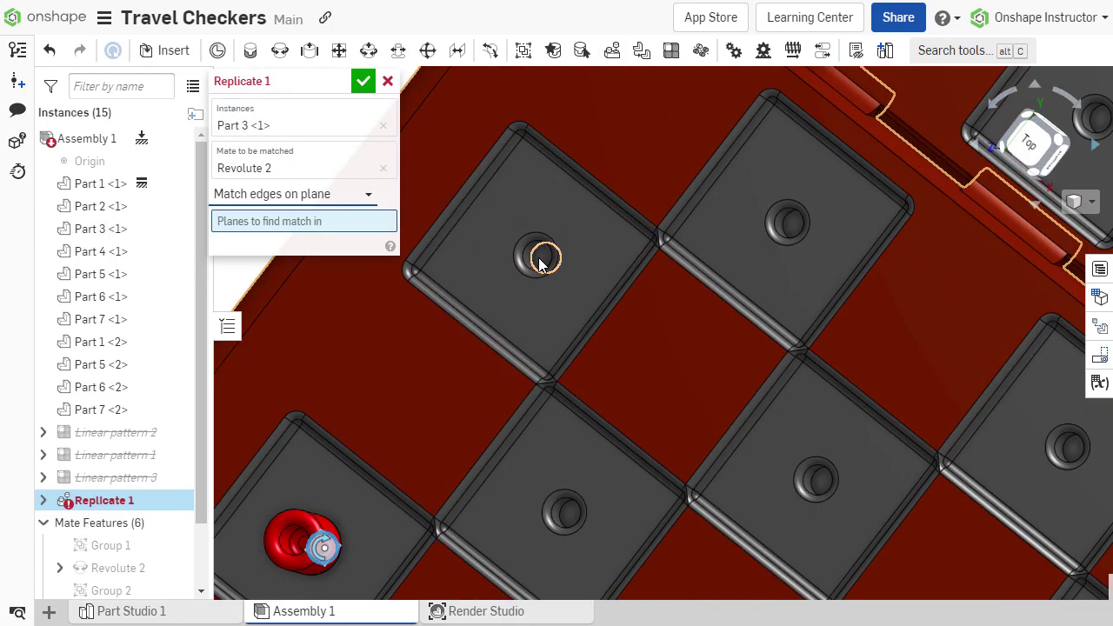
left_click(678, 360)
scroll(683, 362, "down", 5)
right_click_drag(759, 438, 660, 330)
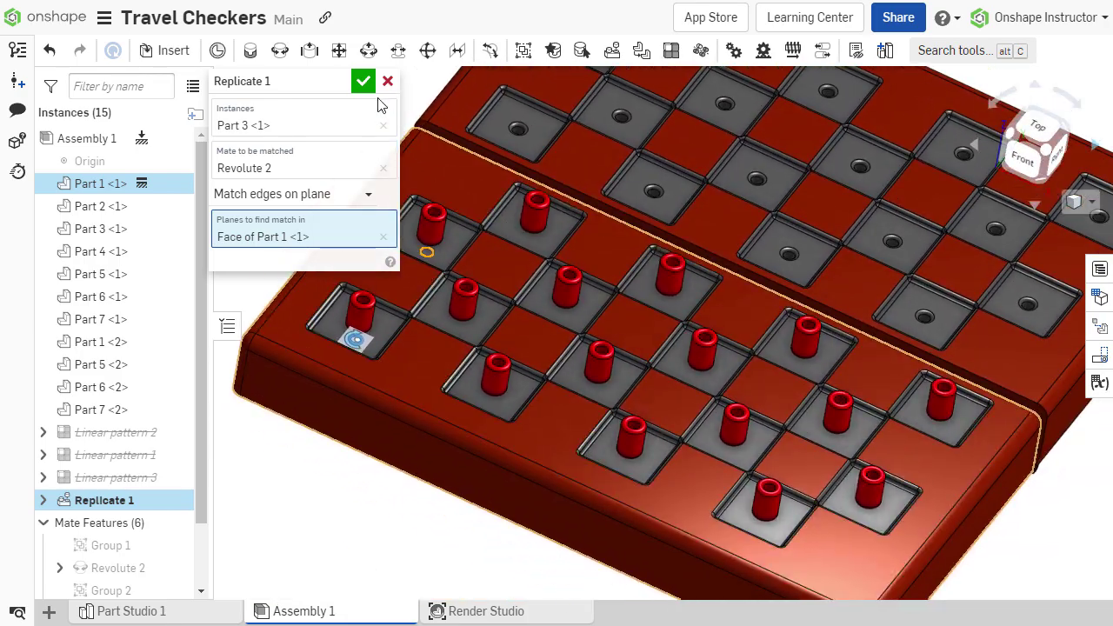
left_click(363, 81)
scroll(613, 253, "up", 5)
left_click(606, 186)
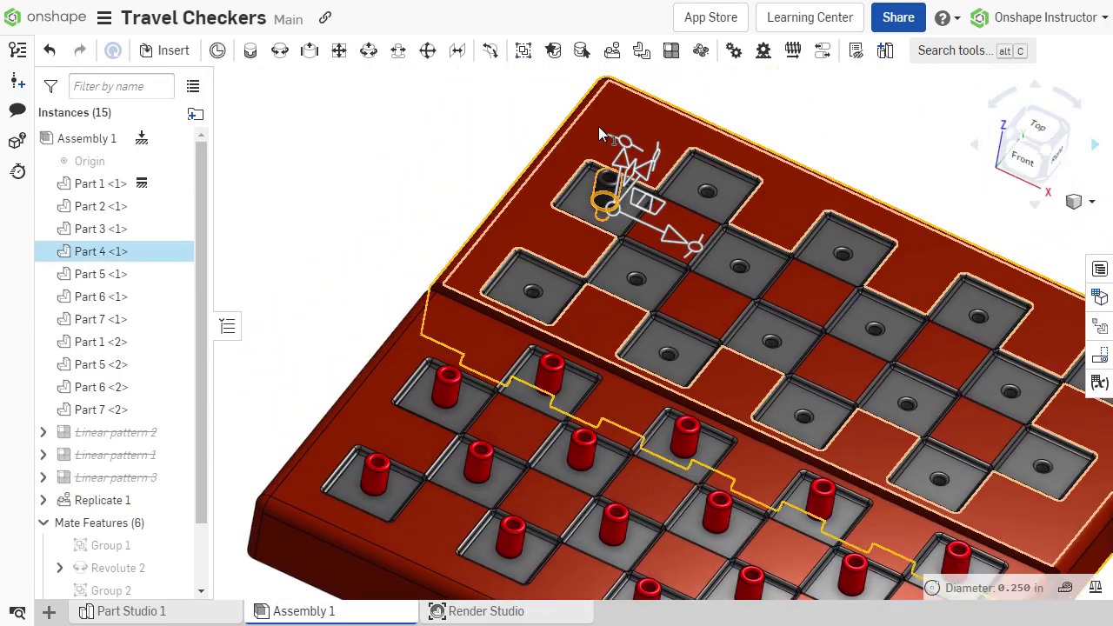
Step: Replicate the black checker piece (Part 4, Revolute 3) onto the board face, matching edges on plane
left_click(598, 52)
left_click(331, 194)
left_click(287, 218)
right_click_drag(432, 253, 695, 324)
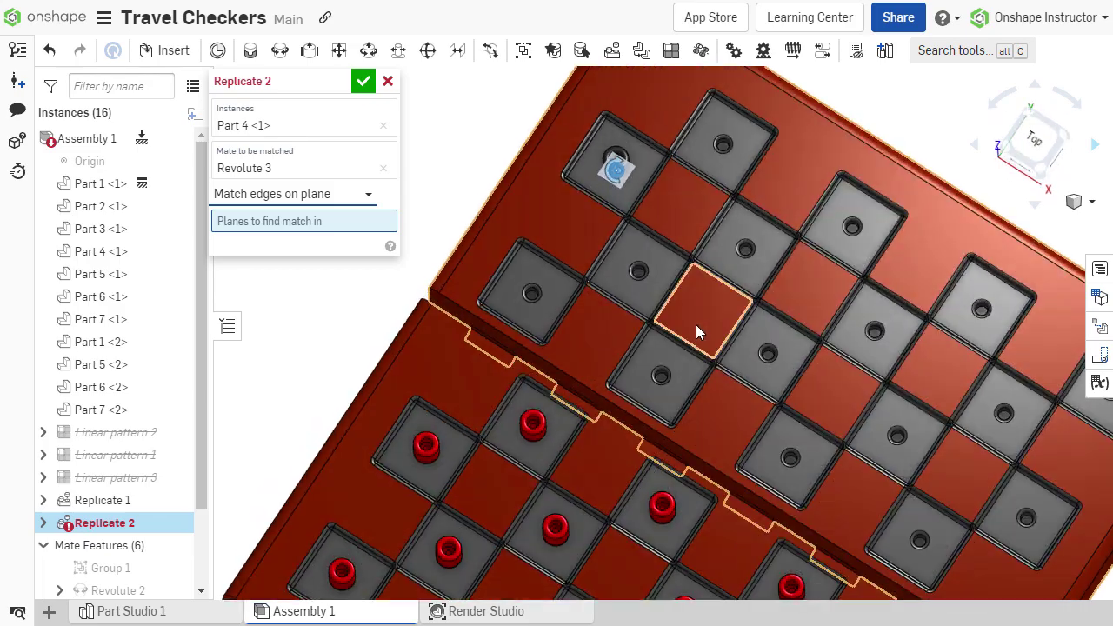
scroll(695, 325, "up", 3)
left_click(646, 266)
right_click_drag(646, 266, 479, 206)
key("Return")
scroll(746, 358, "down", 5)
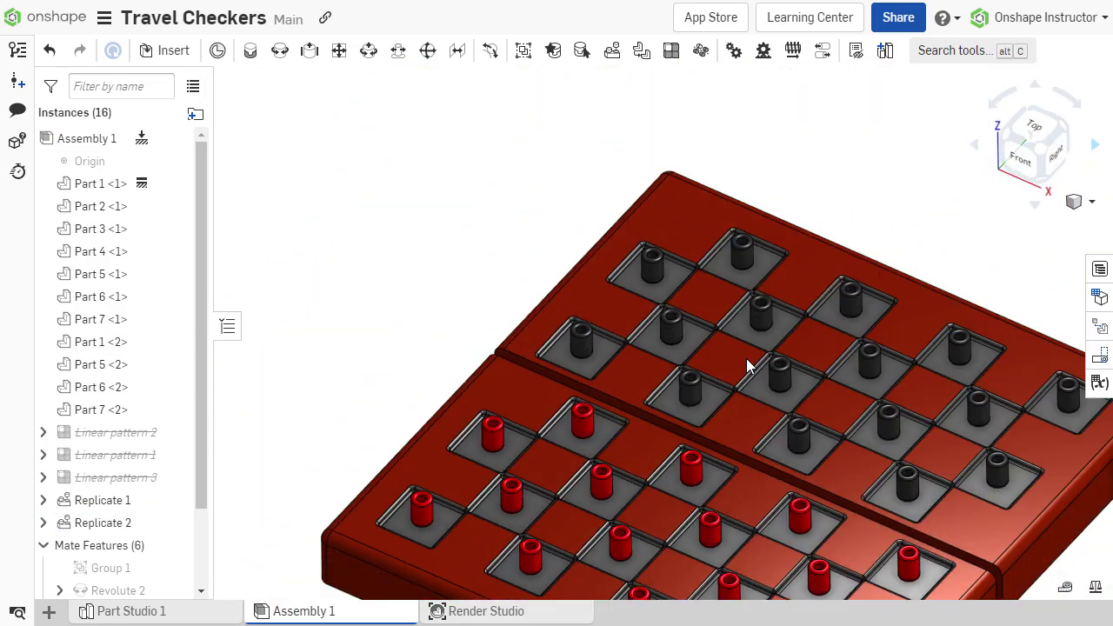
scroll(746, 358, "down", 3)
right_click_drag(746, 358, 713, 354)
Step: Suppress eight of the placed checker pieces
left_click(517, 367)
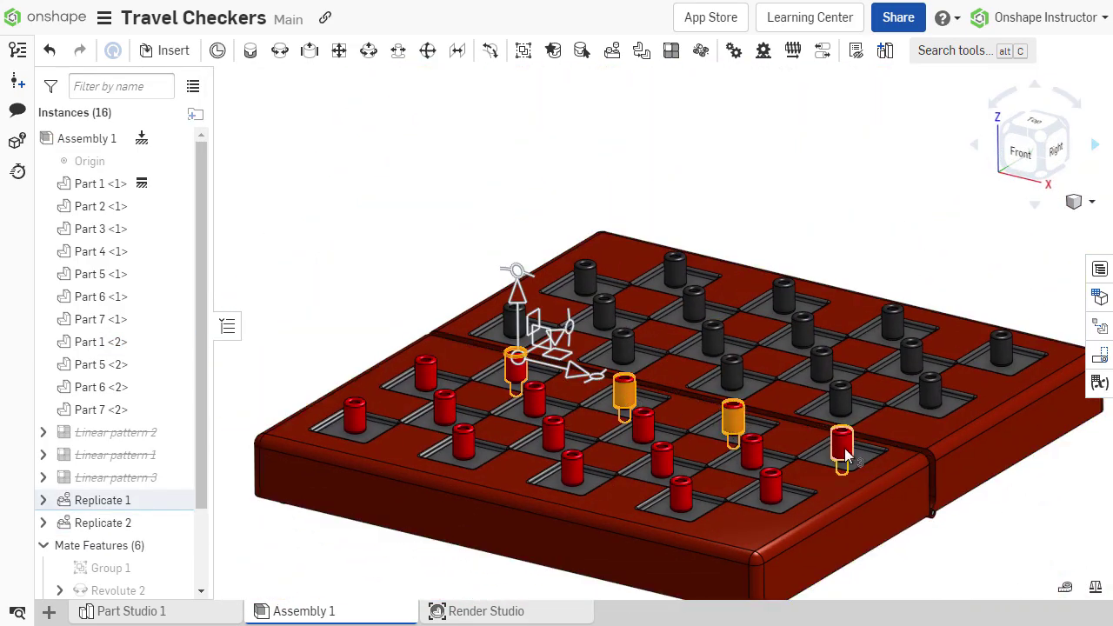
right_click_drag(609, 348, 515, 323)
right_click(518, 318)
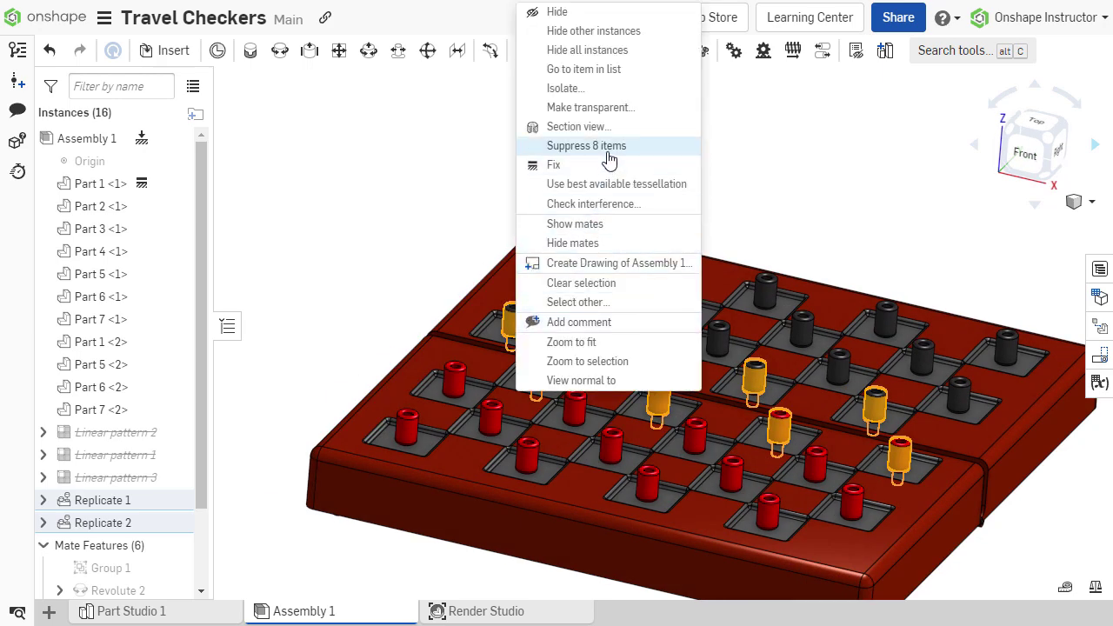
left_click(583, 145)
scroll(809, 218, "up", 2)
right_click_drag(808, 217, 832, 245)
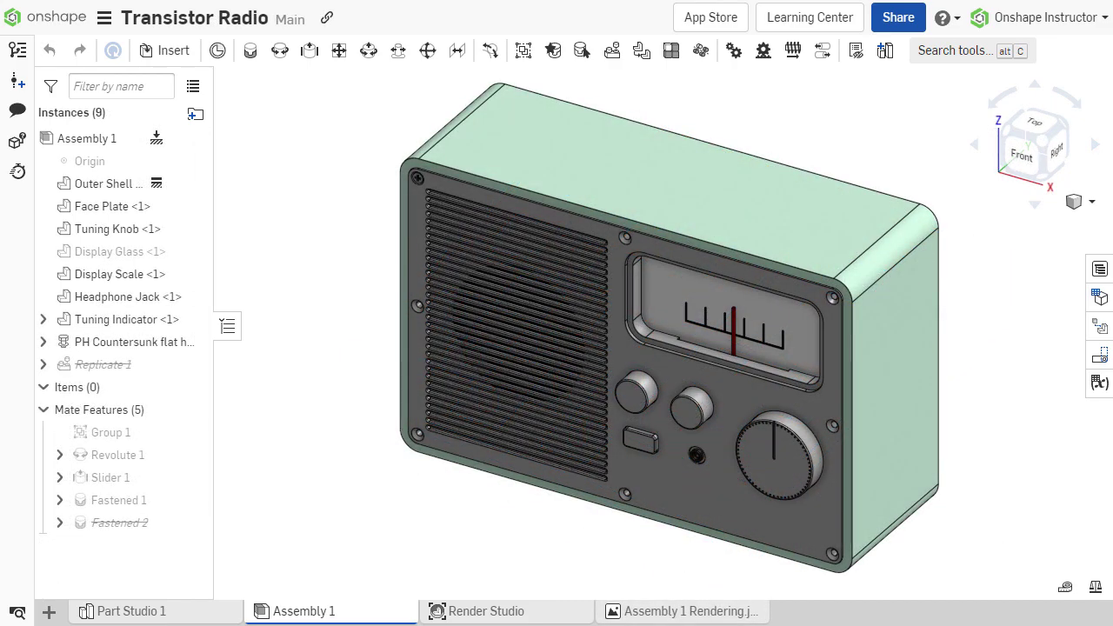
Step: Insert ISO M3 x 10 PH countersunk screws from Standard content and fasten them into the corner holes
left_click(174, 51)
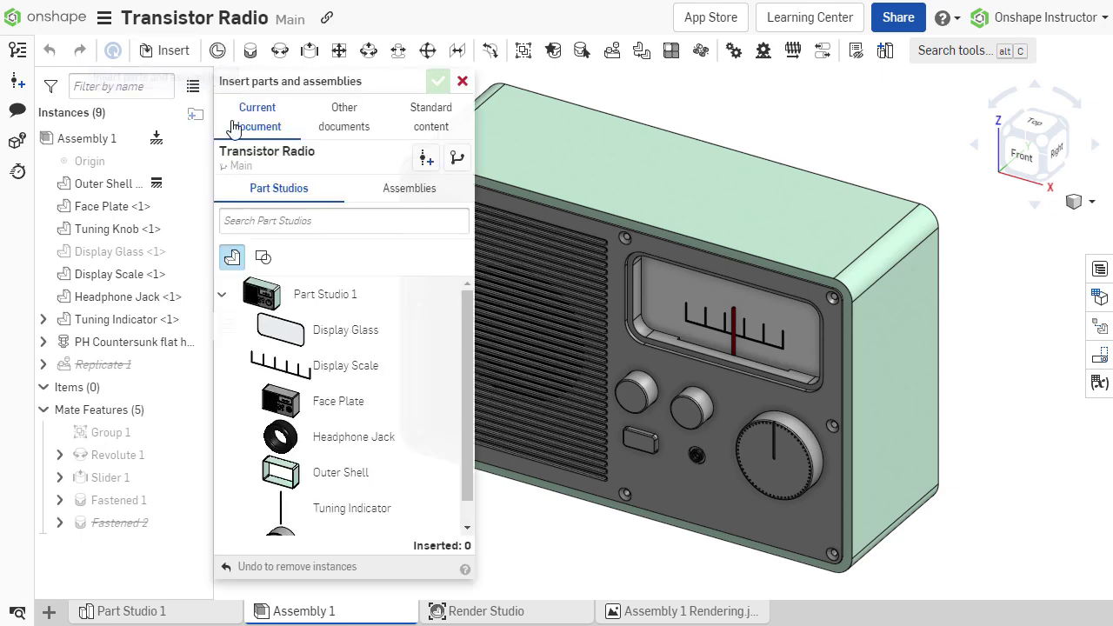
left_click(435, 121)
scroll(609, 221, "up", 2)
scroll(661, 273, "up", 5)
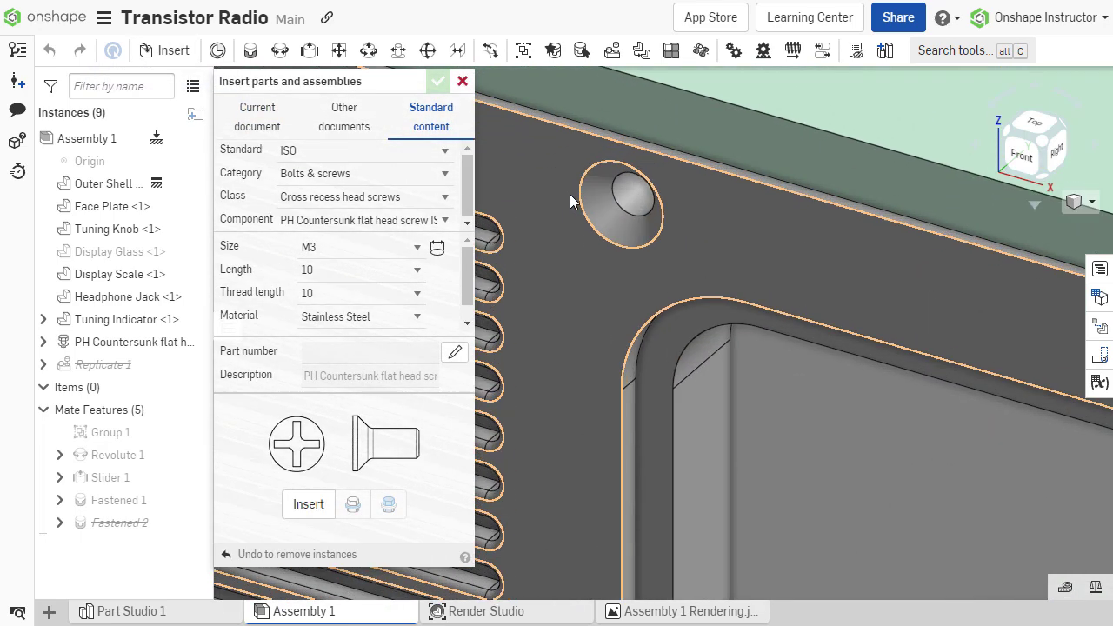
left_click(315, 505)
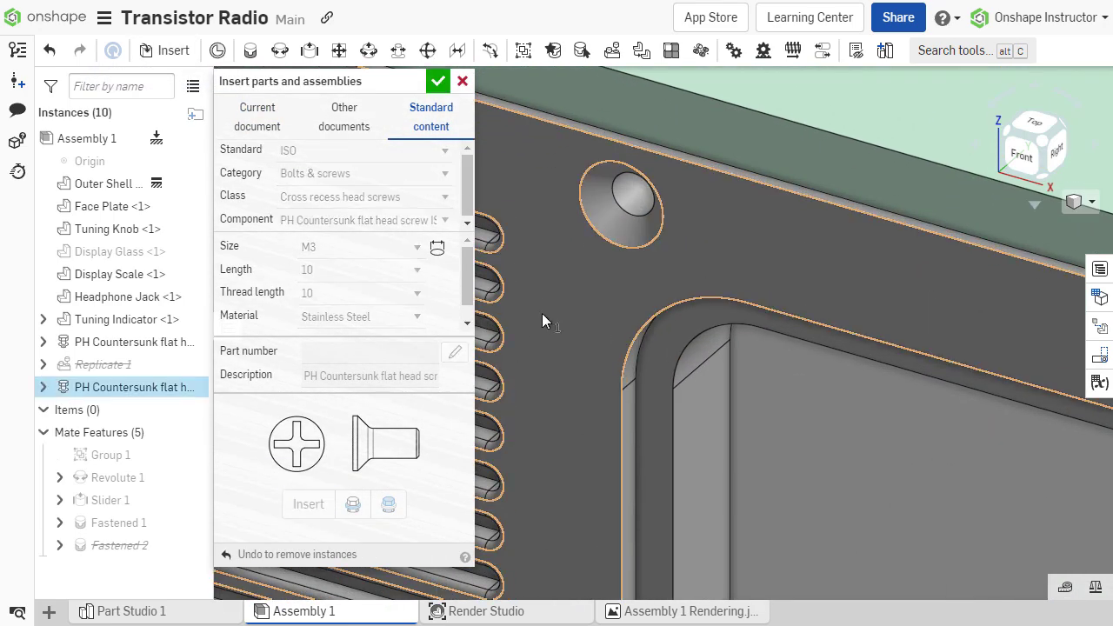
left_click(635, 199)
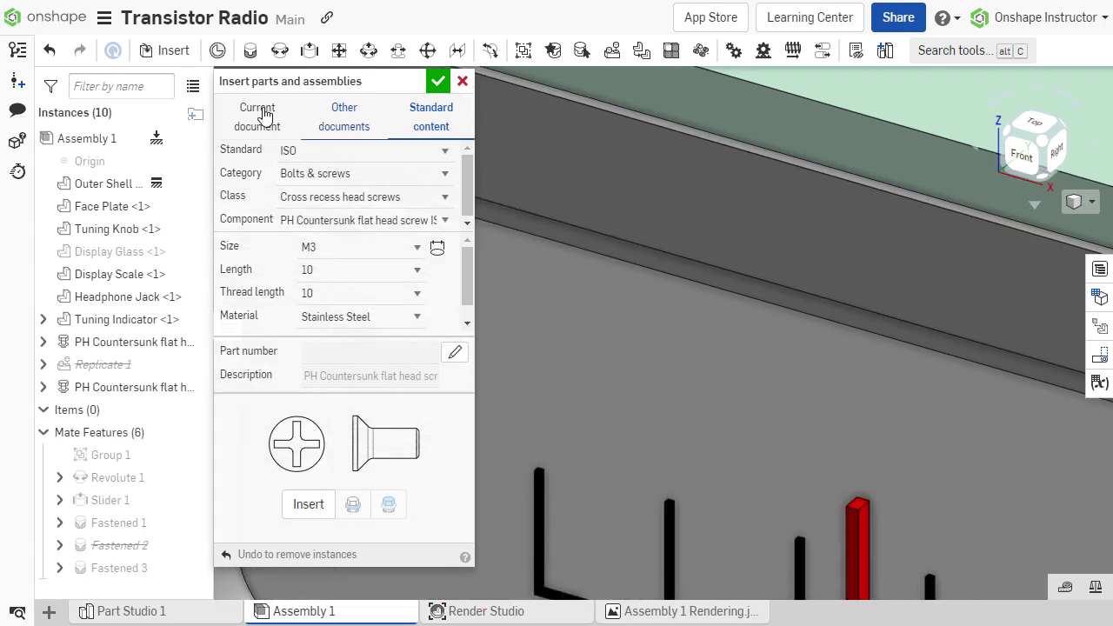
left_click(323, 512)
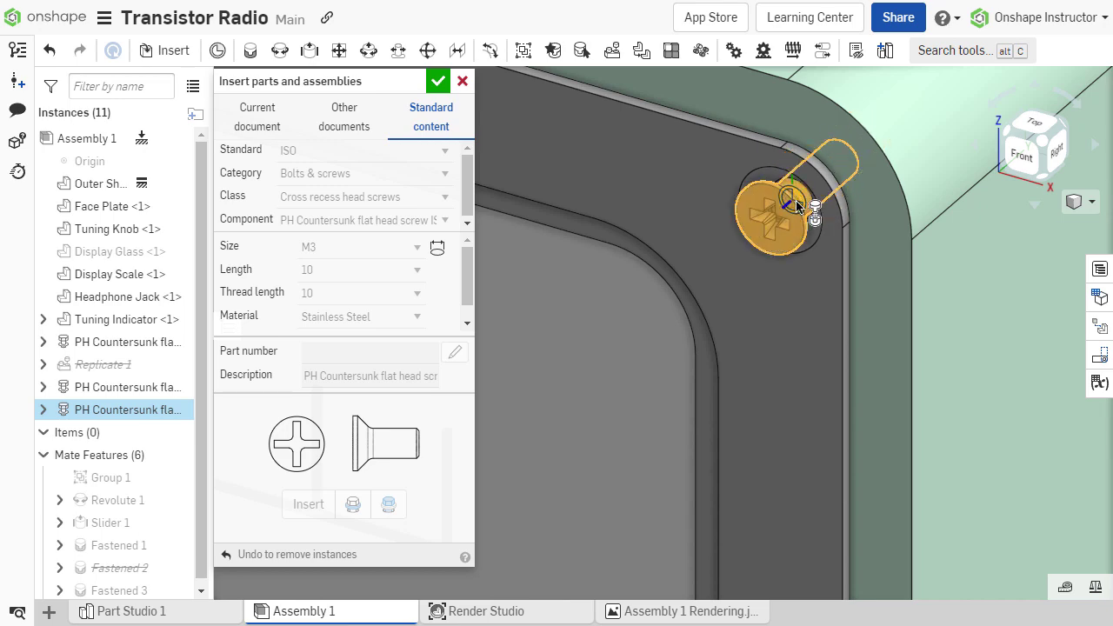
left_click(796, 206)
key("f")
key("Escape")
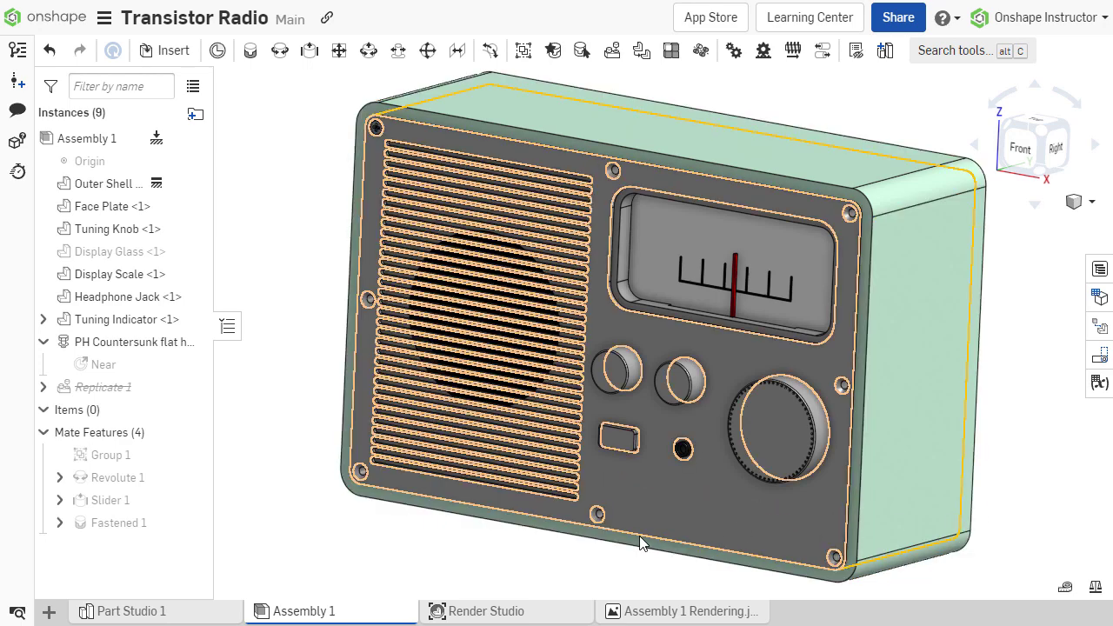
Step: Unsuppress Replicate 1 and orbit the radio to check the screws in the holes
right_click(121, 388)
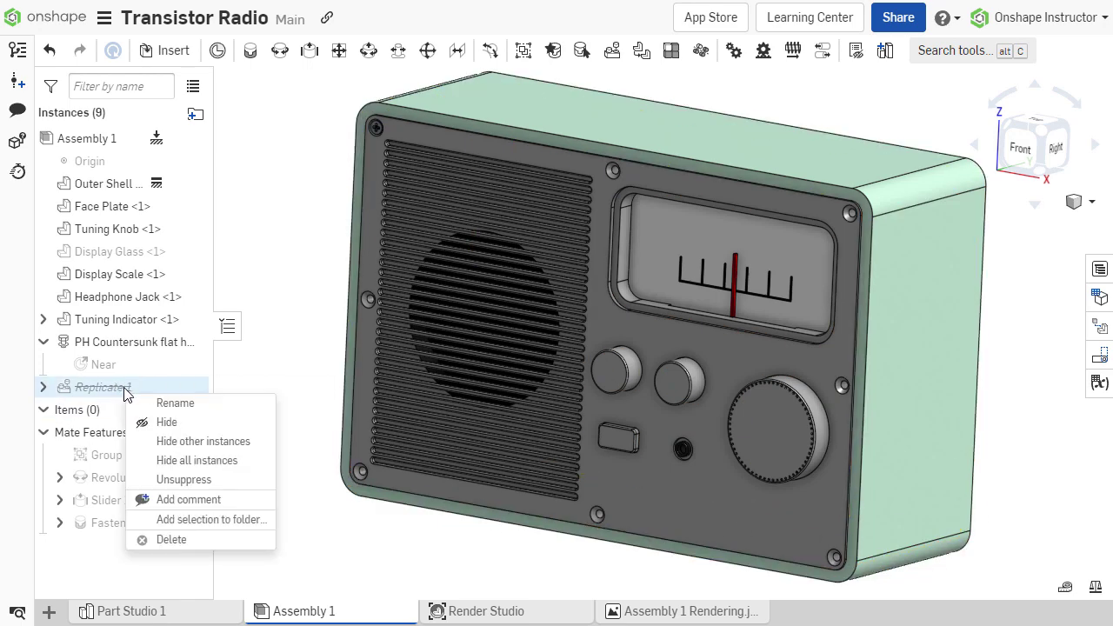
left_click(202, 484)
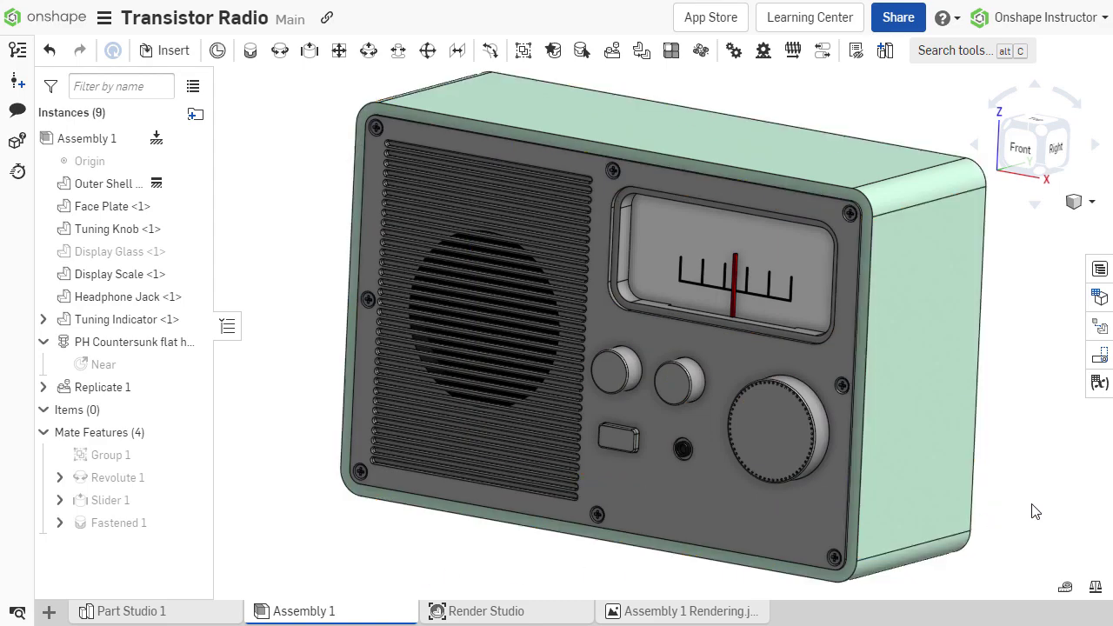
mouse_move(1031, 509)
right_mouse_down()
mouse_move(916, 497)
mouse_move(1043, 501)
right_mouse_up()
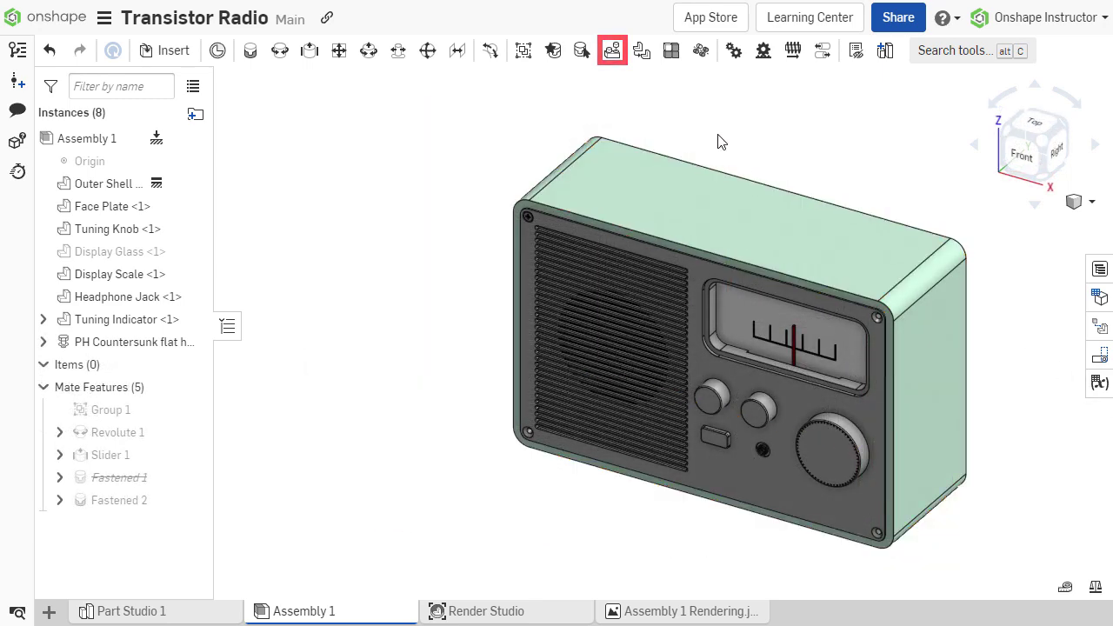
Step: Replicate the corner screw via Fastened 2, matching edges on the Face Plate's front face
left_click(614, 52)
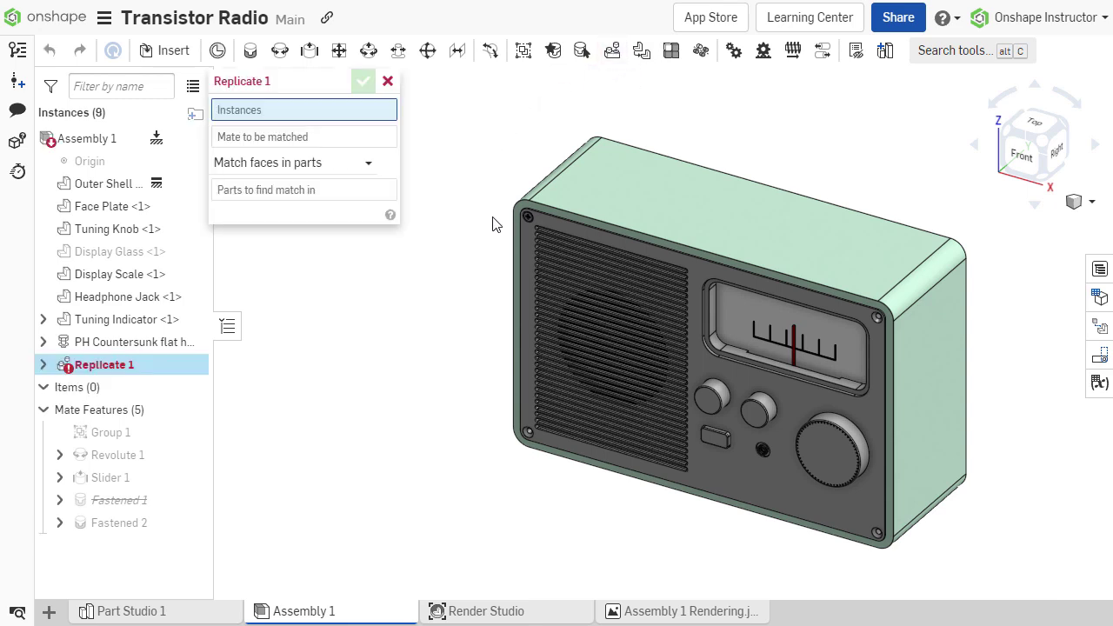
left_click(531, 217)
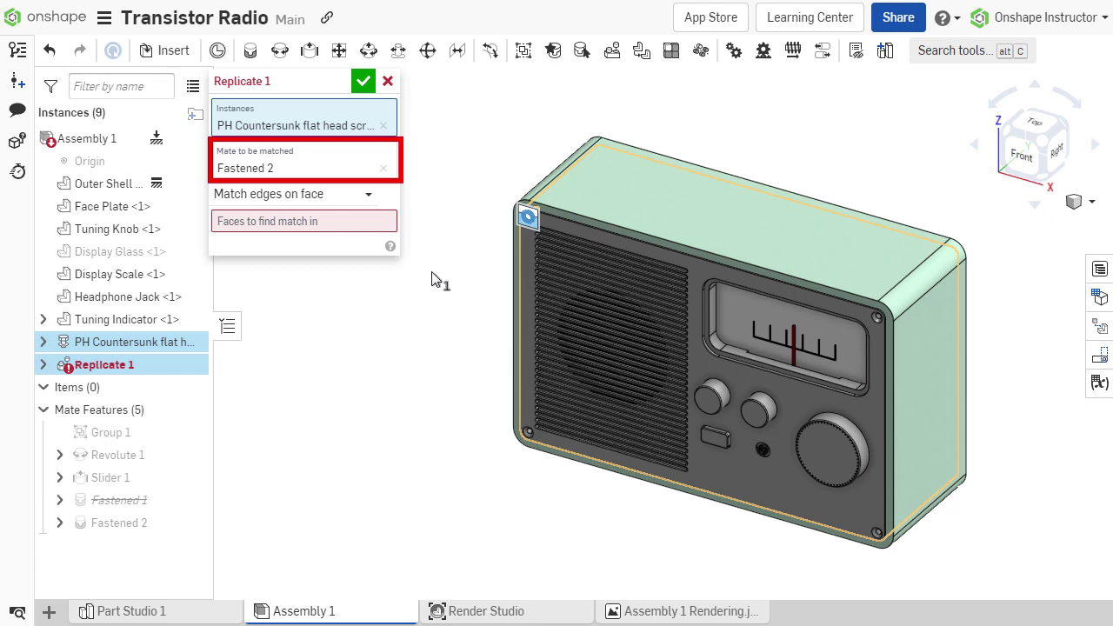
left_click(382, 168)
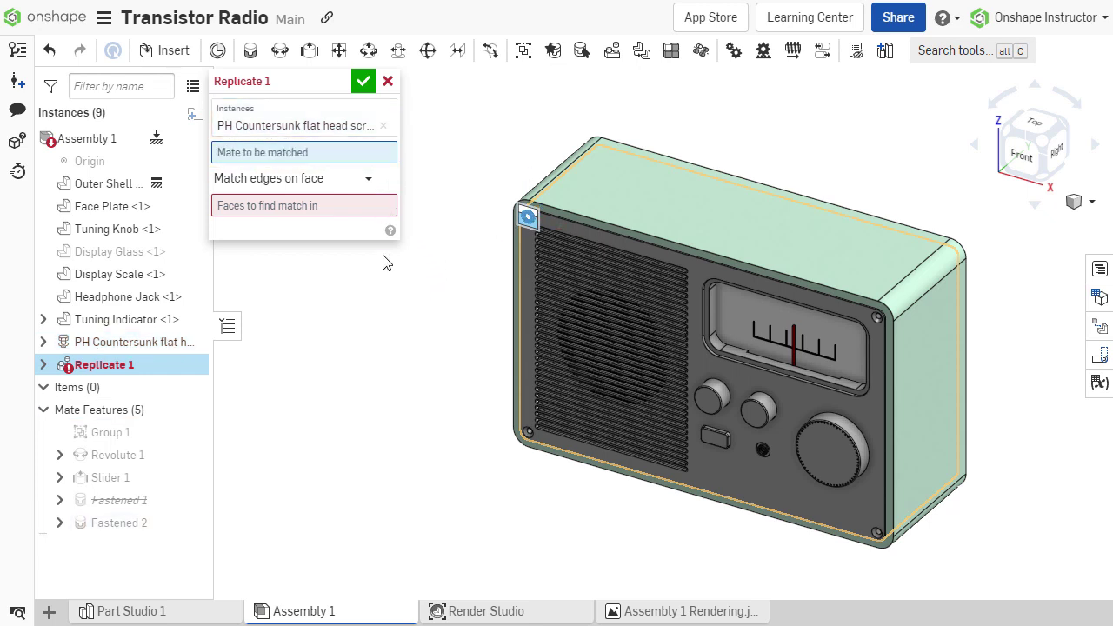
left_click(117, 525)
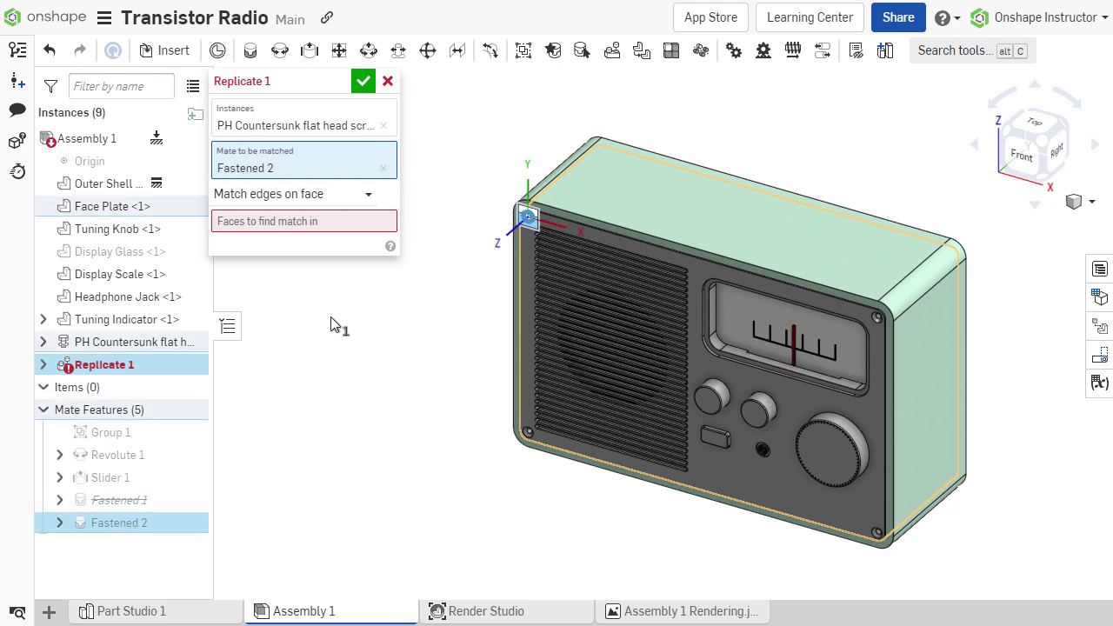
left_click(364, 199)
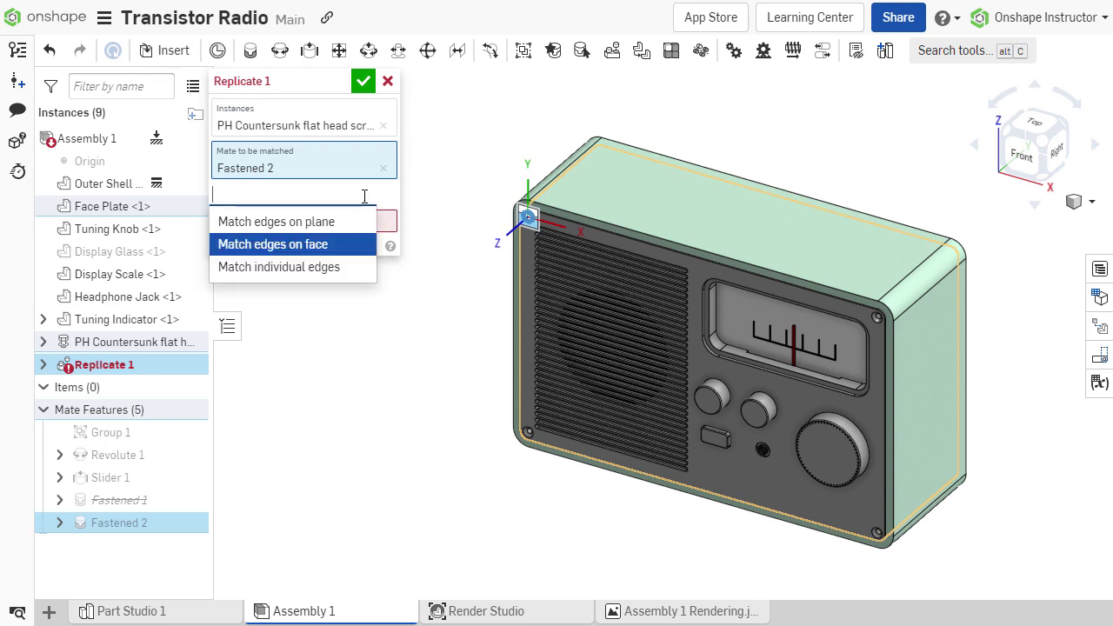
left_click(390, 200)
left_click(383, 223)
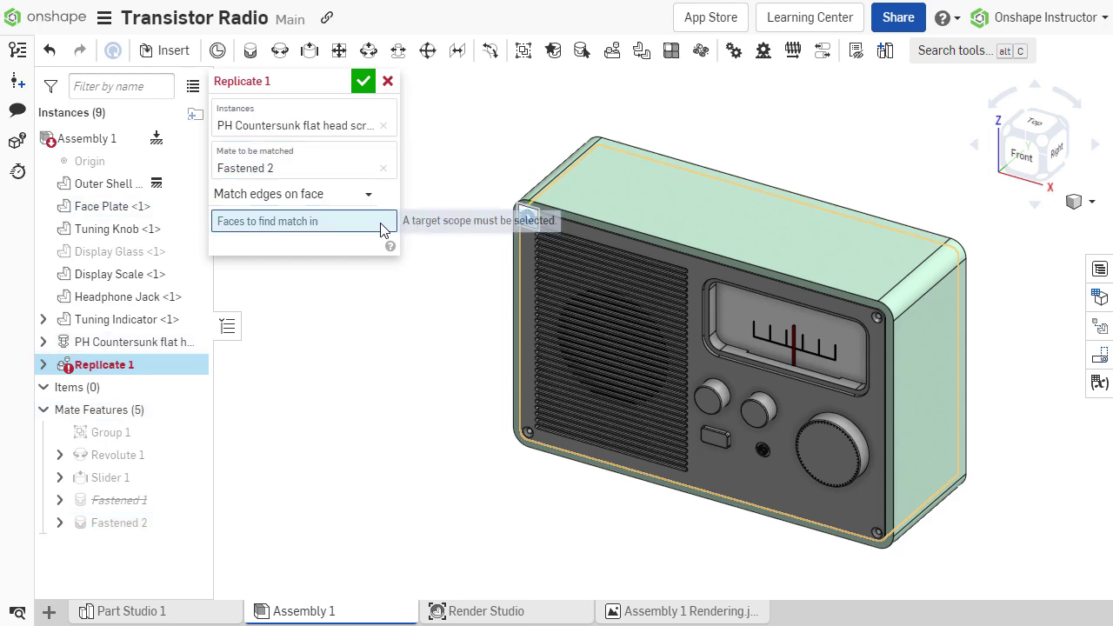
left_click(798, 511)
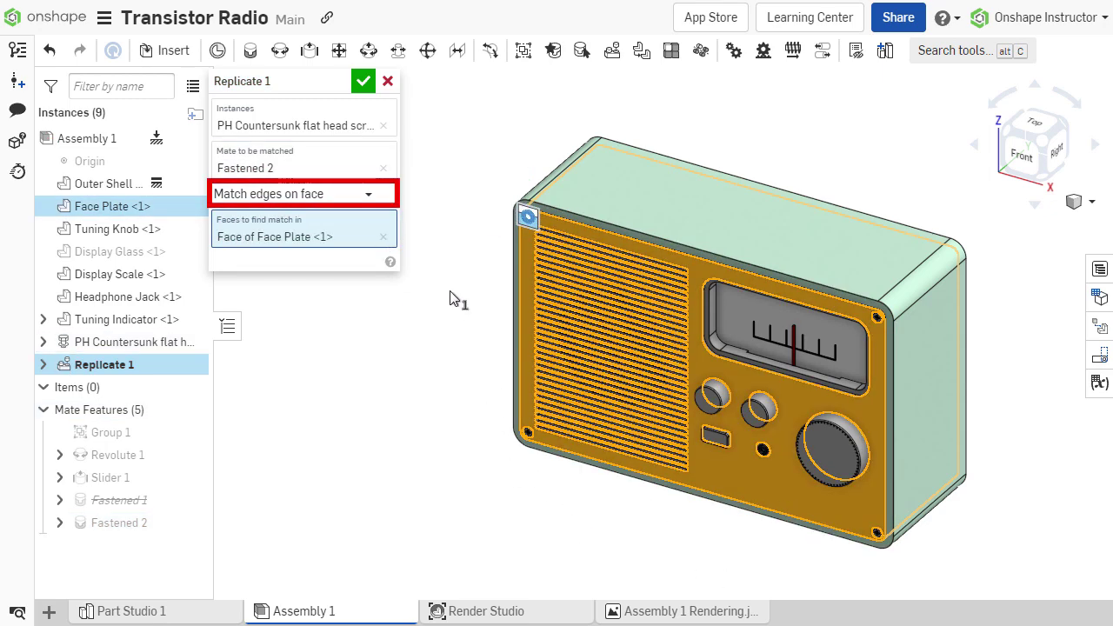
left_click(366, 87)
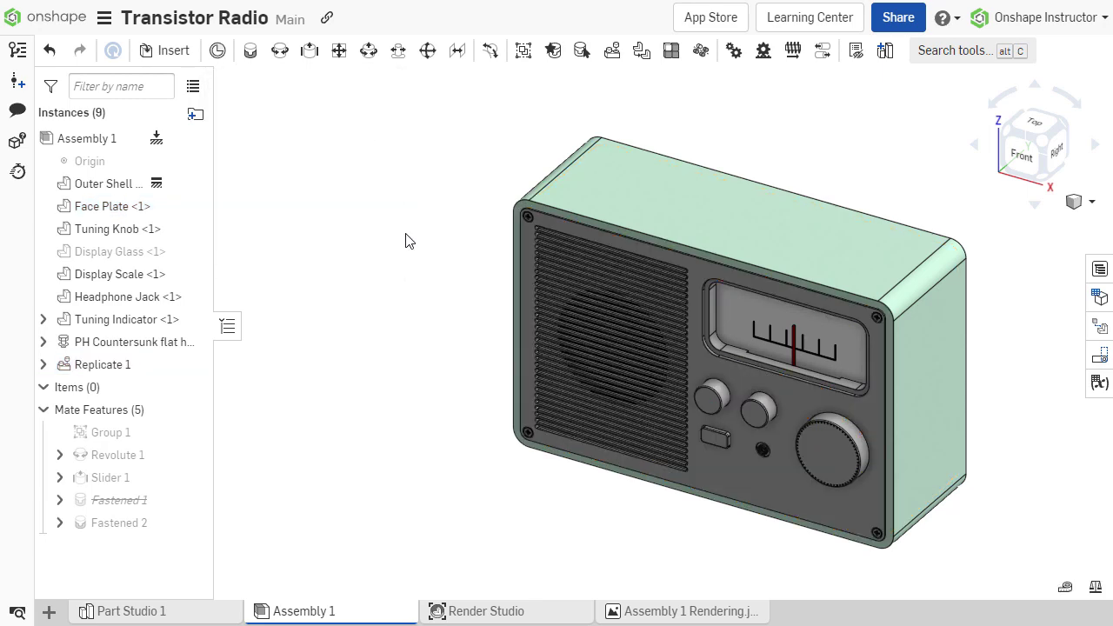
Step: Replicate the corner screw into two individually picked hole edges on the face plate's back
left_click(609, 61)
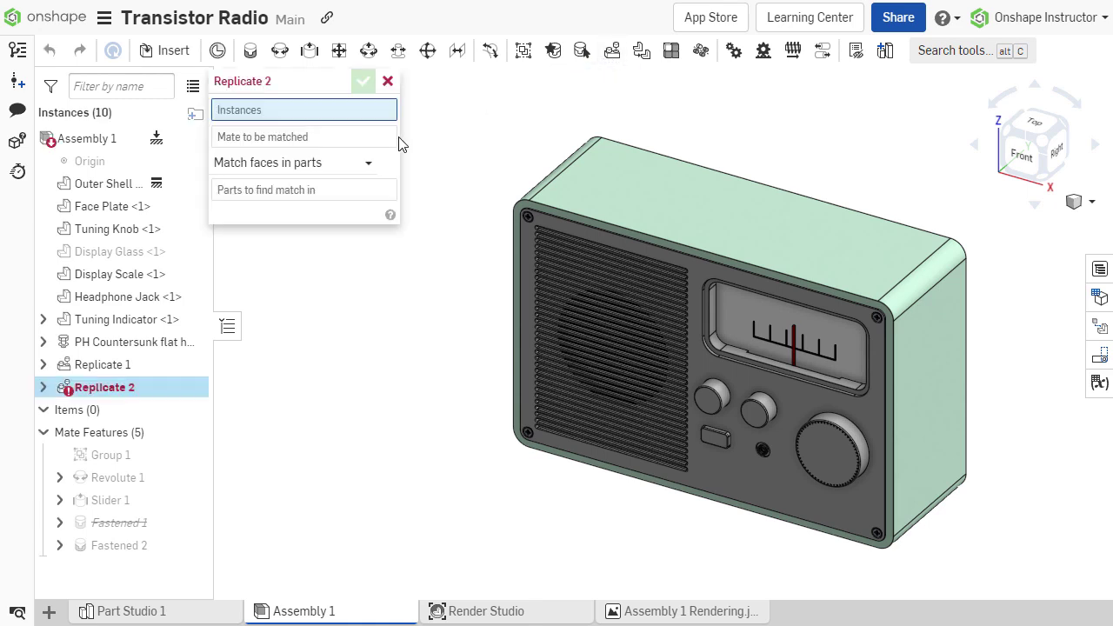
left_click(527, 218)
left_click(338, 201)
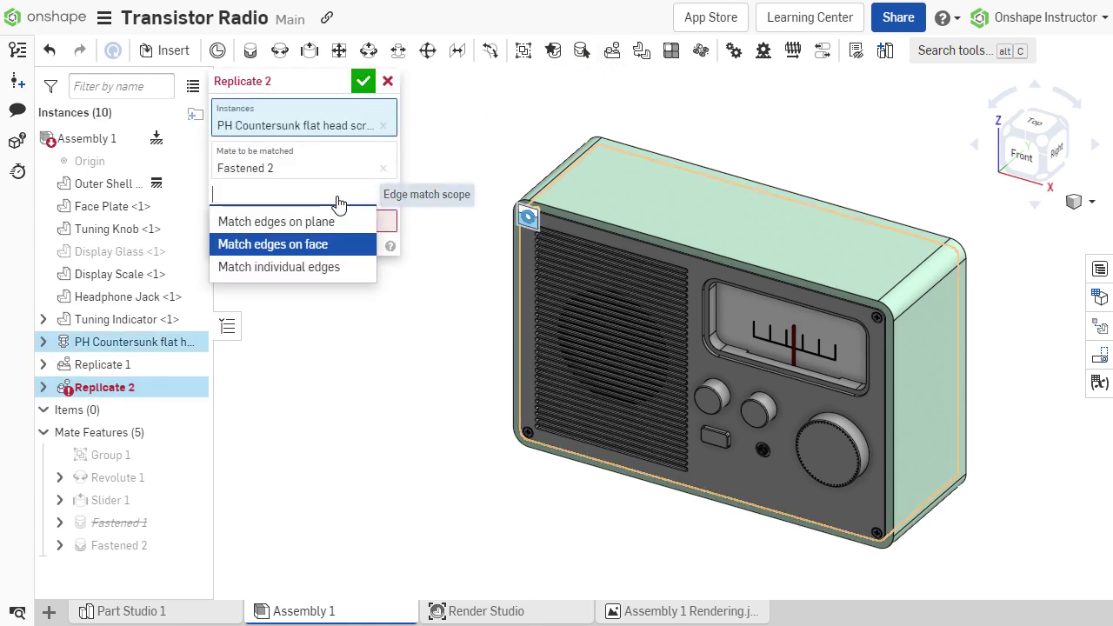
left_click(316, 267)
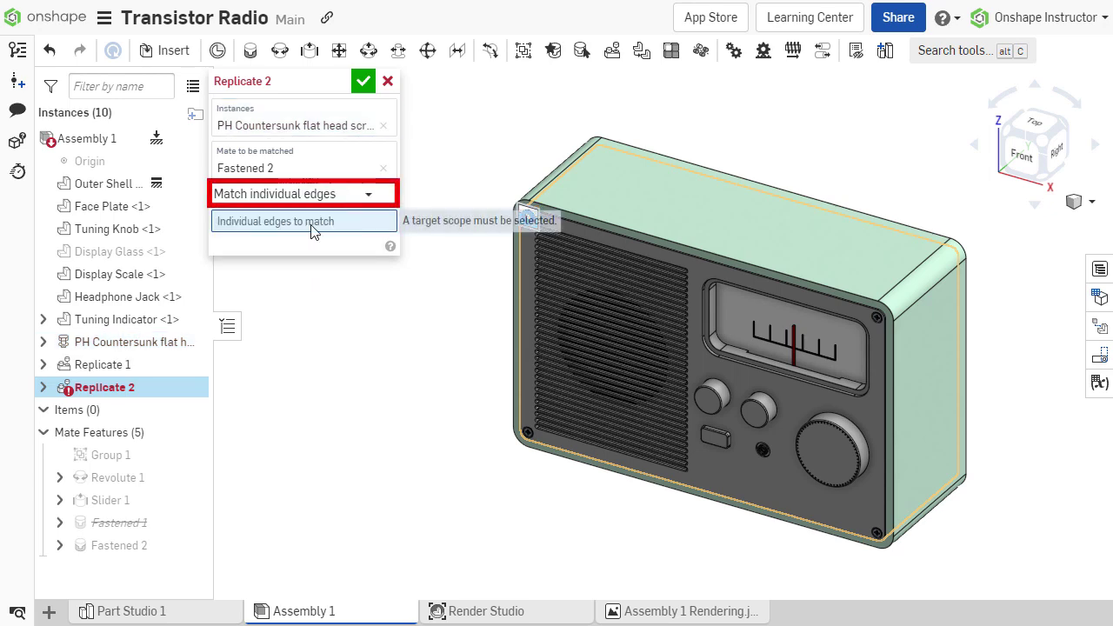
right_click_drag(807, 425, 732, 387)
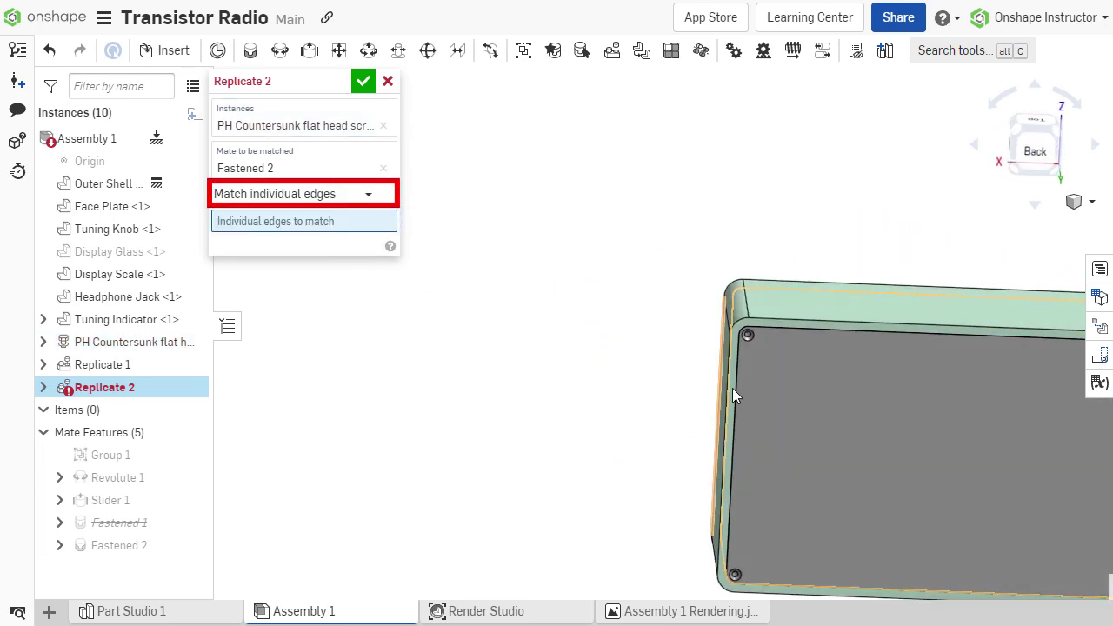
left_click(753, 341)
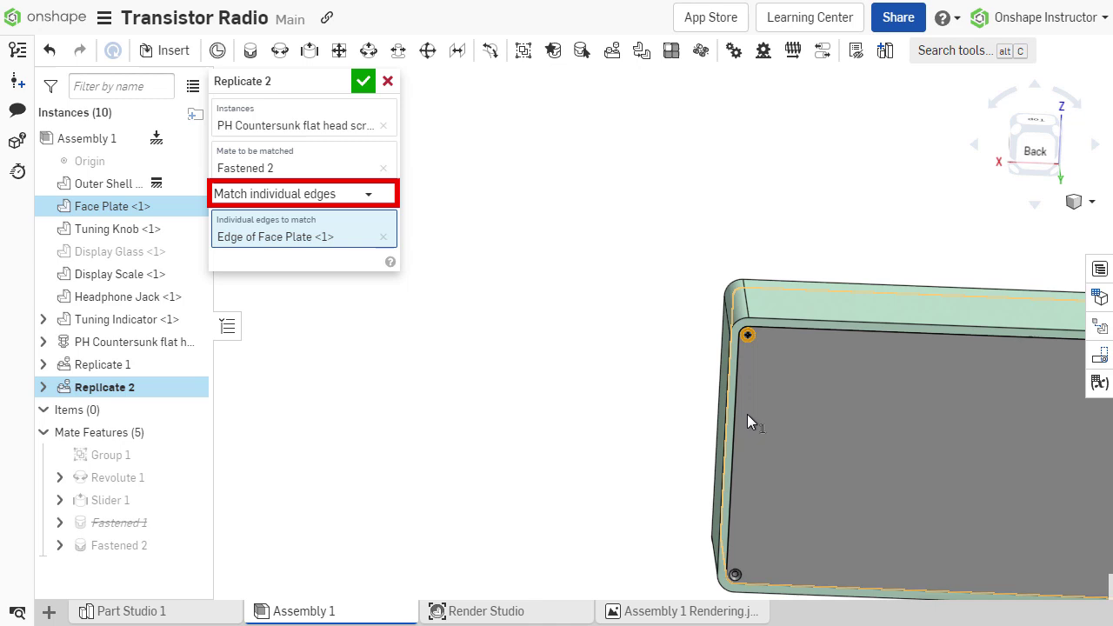
left_click(736, 570)
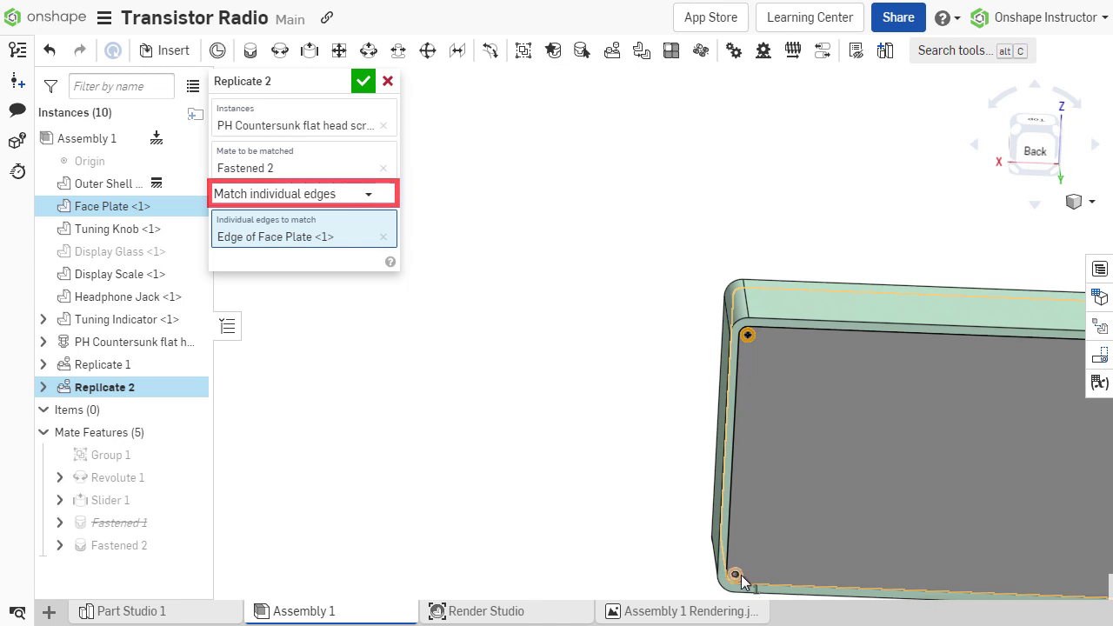
left_click(366, 80)
middle_click_drag(927, 524, 655, 340)
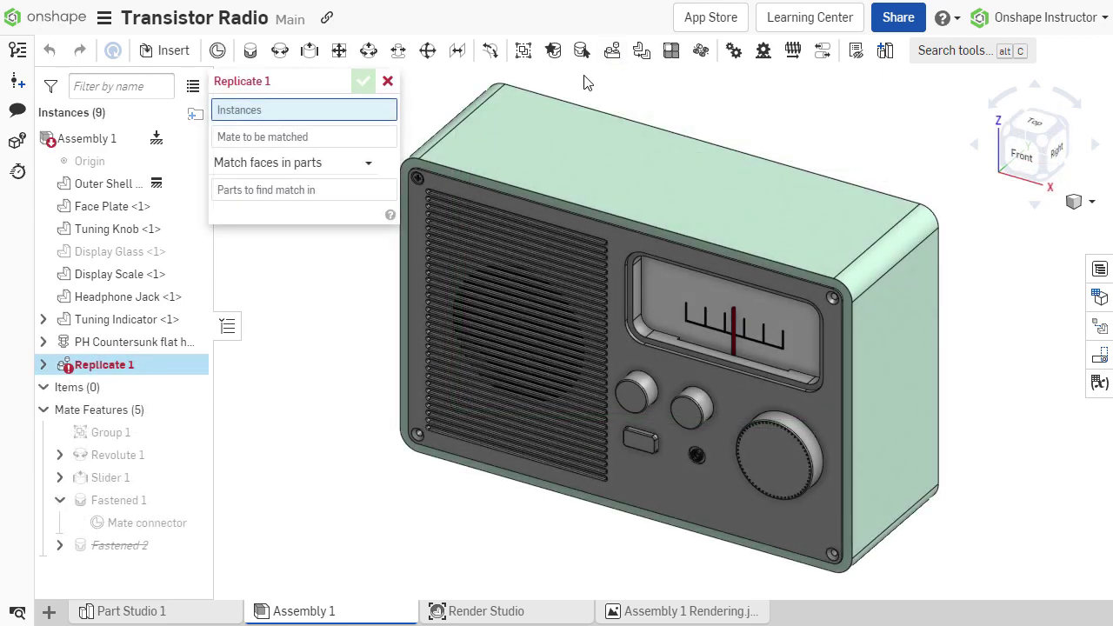
Step: Replicate the screw and its fastened mate, matching faces in the Face Plate part
left_click(414, 179)
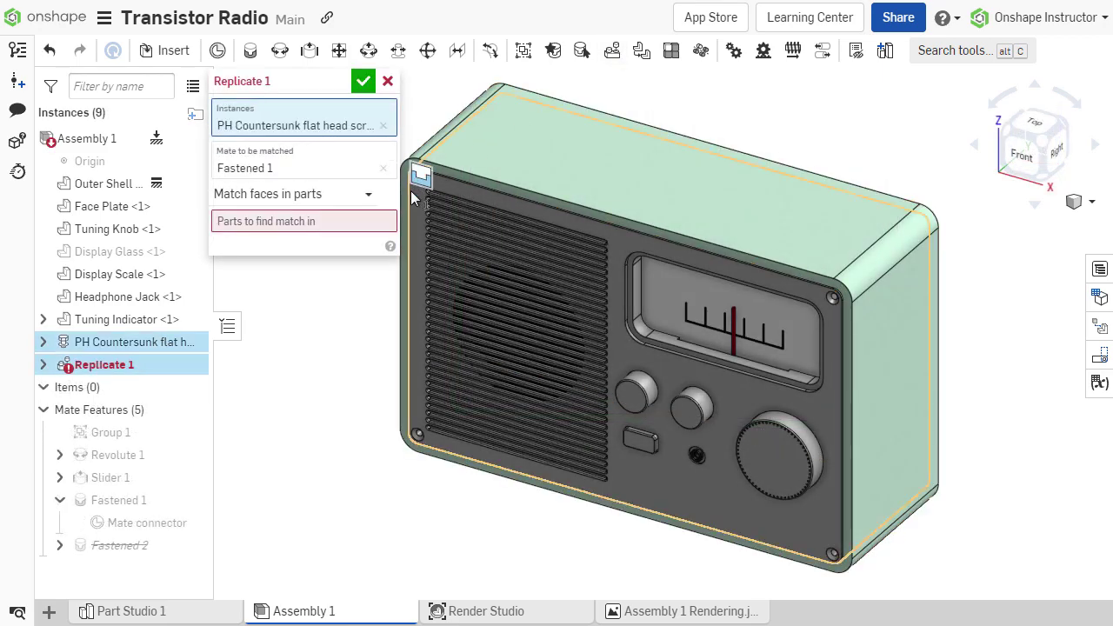
left_click(313, 197)
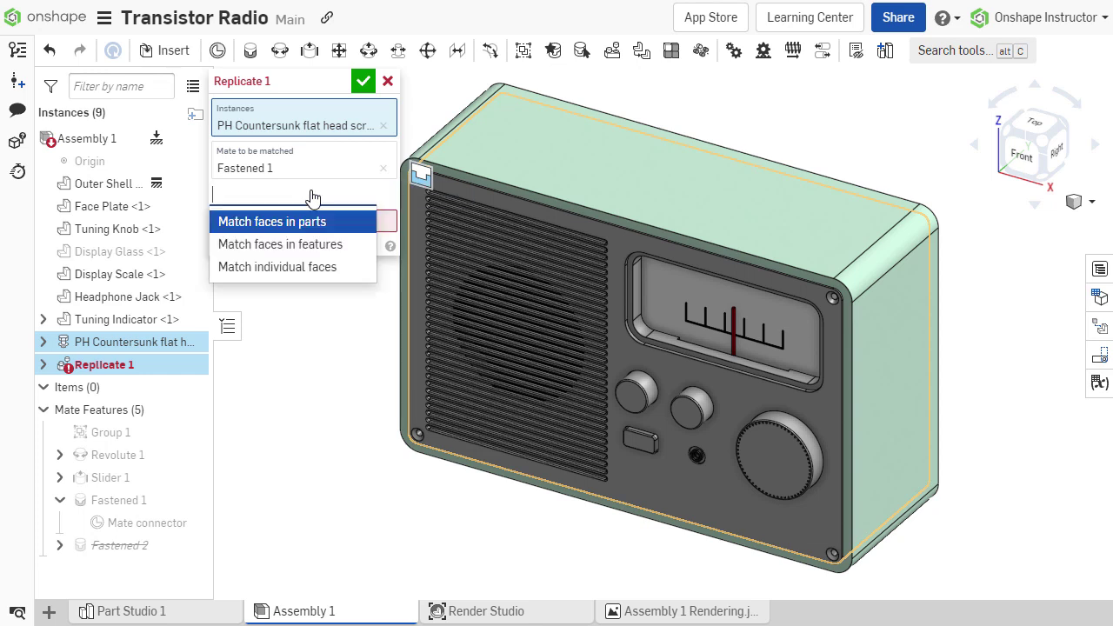
left_click(389, 197)
left_click(342, 228)
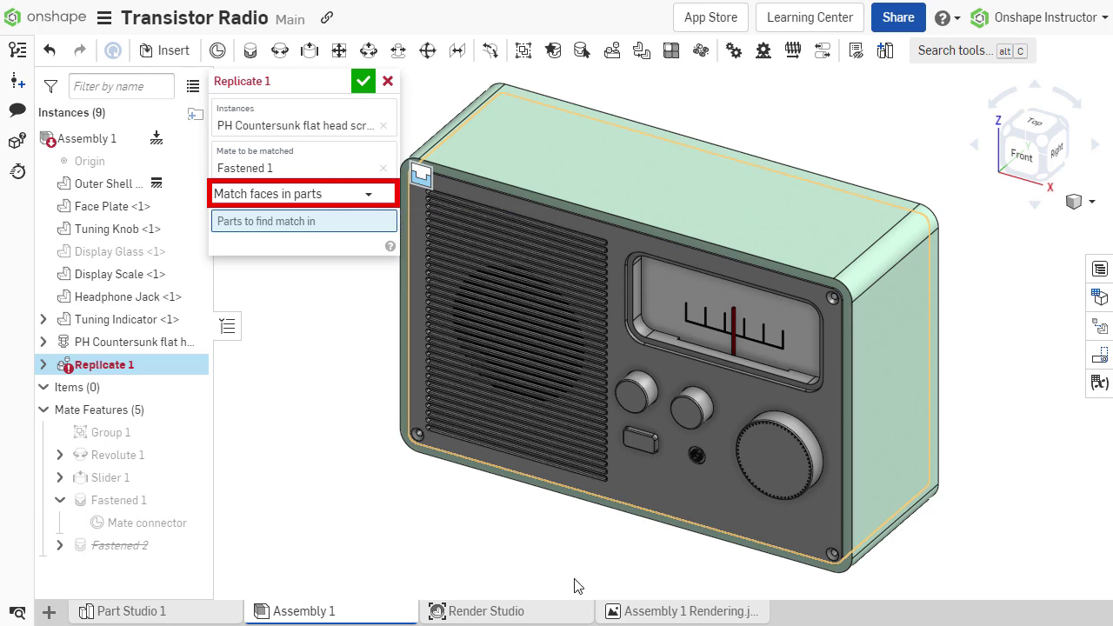
left_click(732, 501)
mouse_move(998, 513)
right_mouse_down()
mouse_move(934, 487)
mouse_move(874, 491)
mouse_move(987, 495)
right_mouse_up()
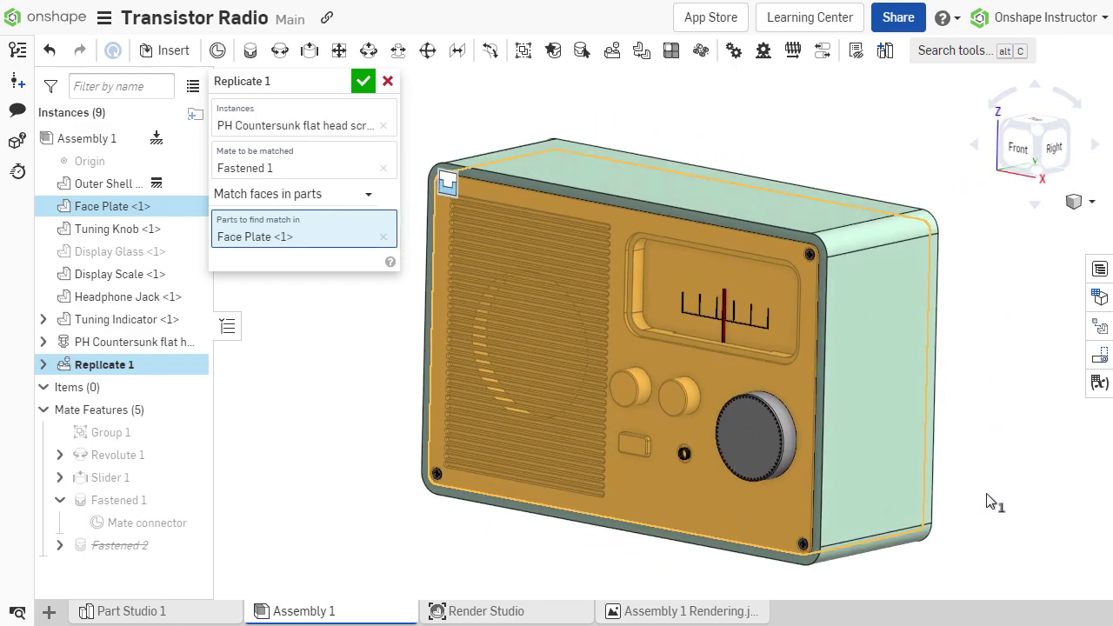
left_click(364, 82)
Step: Unsuppress the Extra Holes feature in Part Studio 1
left_click(148, 613)
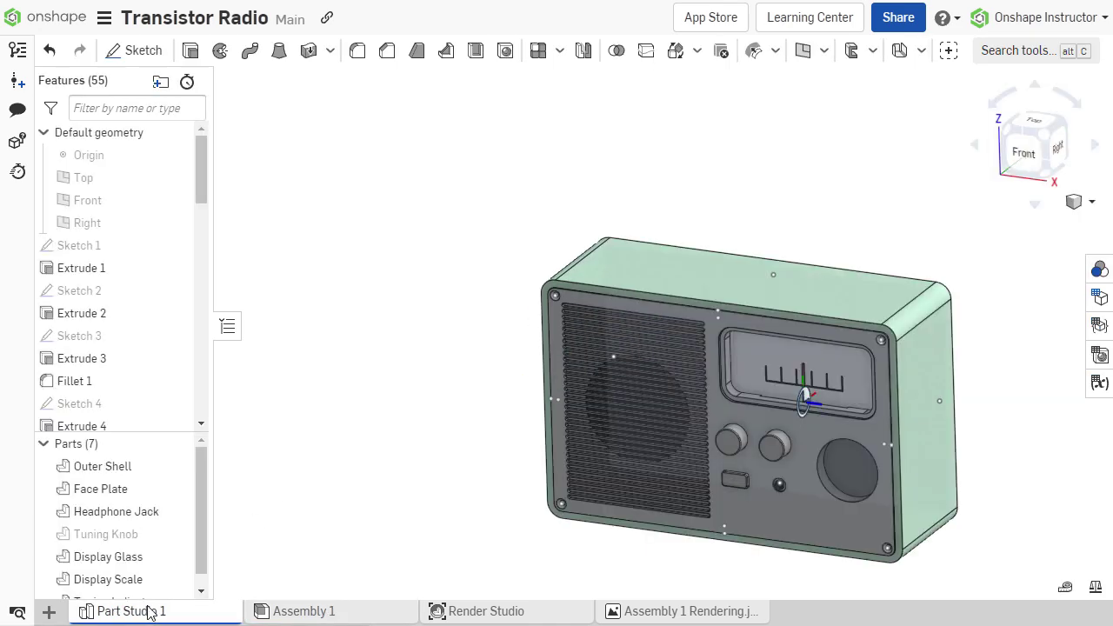
scroll(113, 356, "down", 5)
scroll(109, 382, "down", 5)
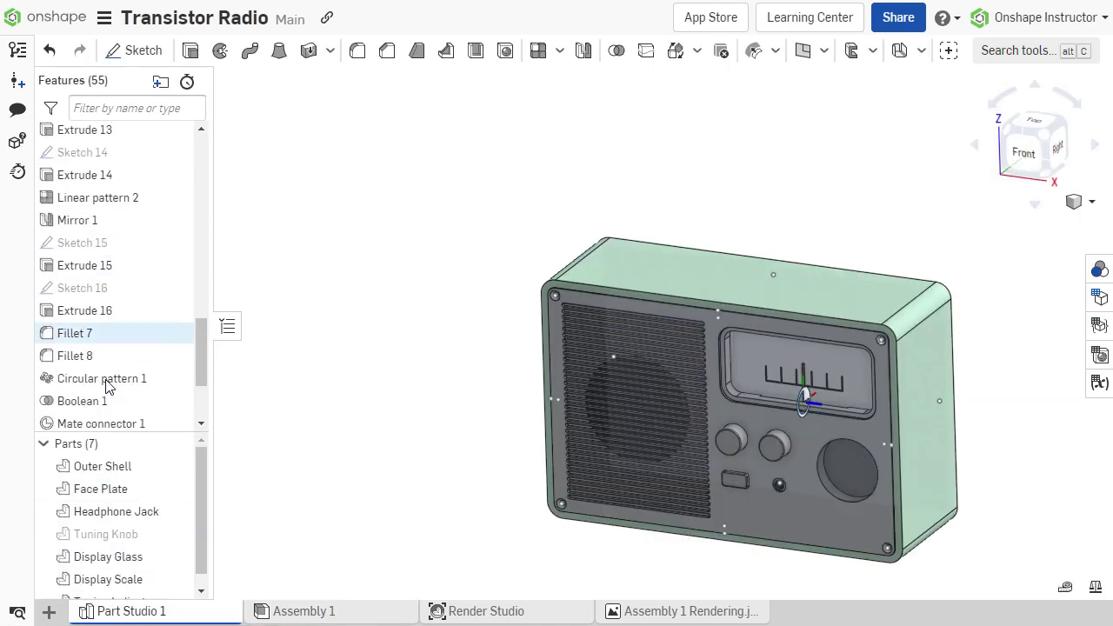
right_click(100, 400)
left_click(149, 457)
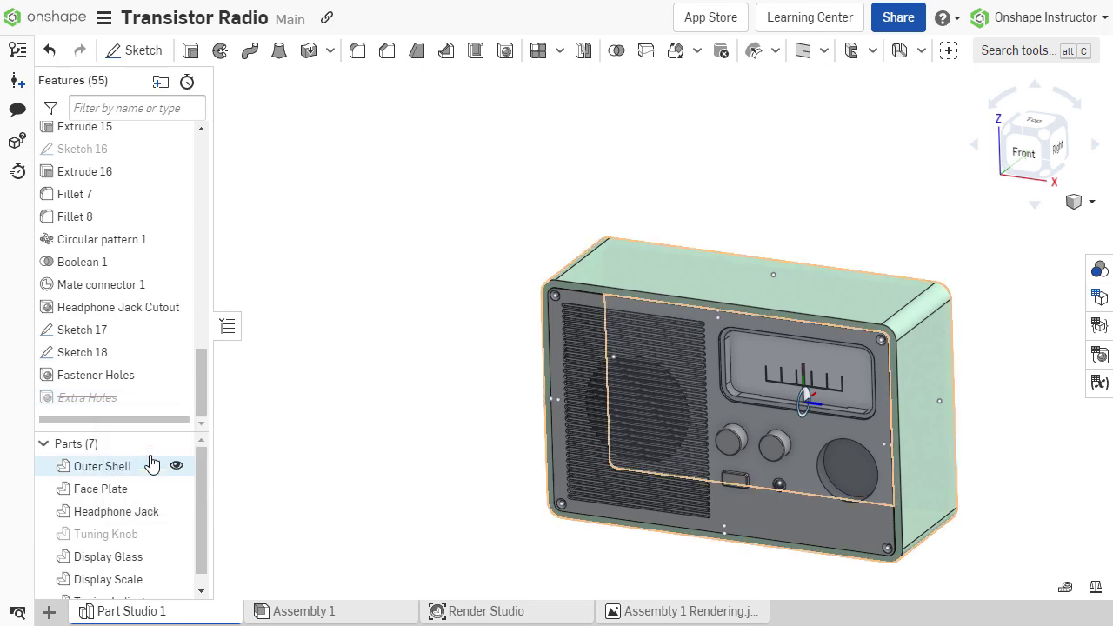
Step: Back in Assembly 1, pick the playing-board square and checkerboard plane as match faces
left_click(329, 613)
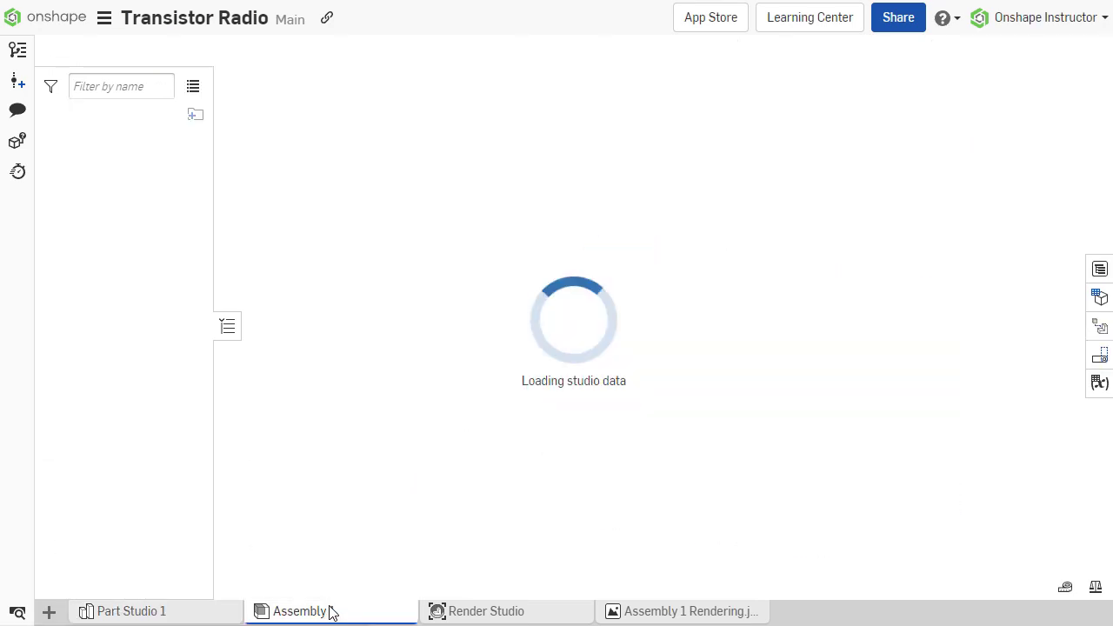
right_click_drag(365, 478, 257, 458)
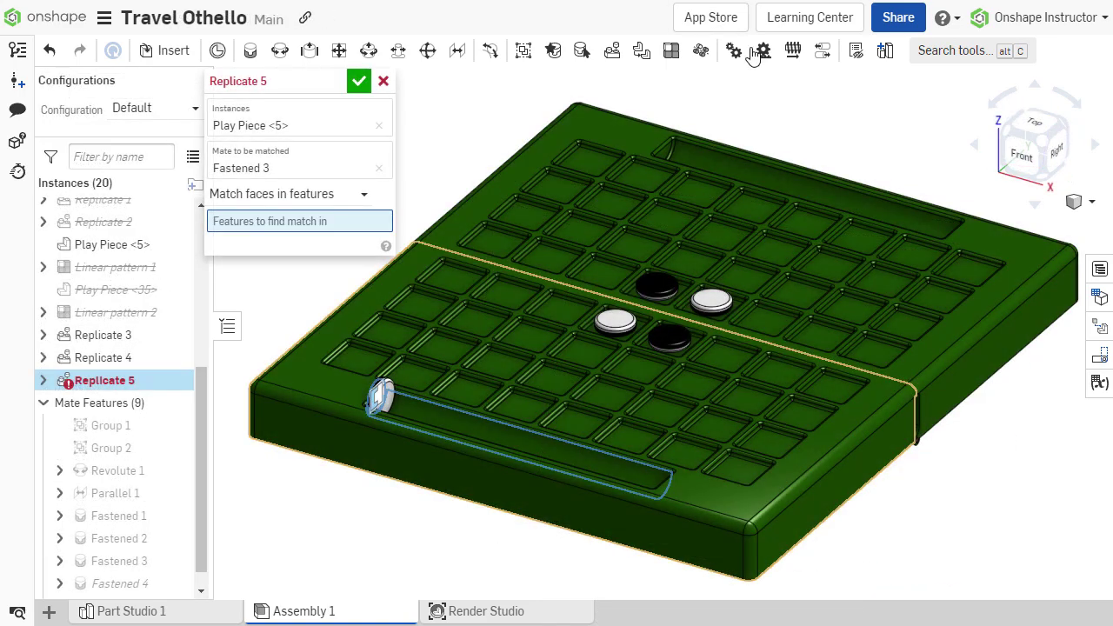
left_click(847, 202)
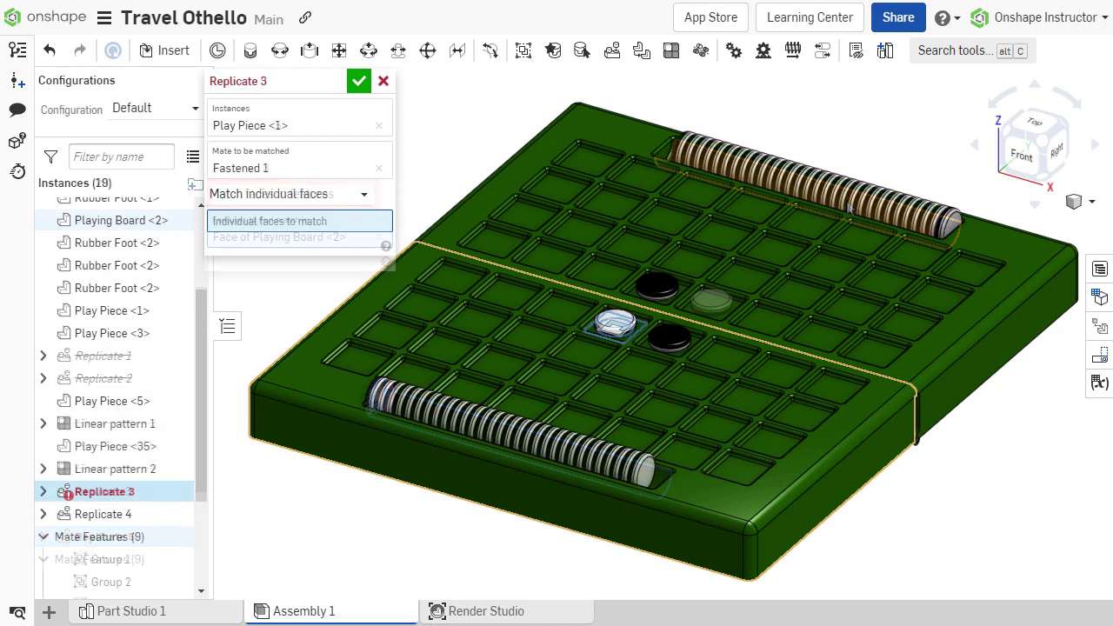
left_click(712, 314)
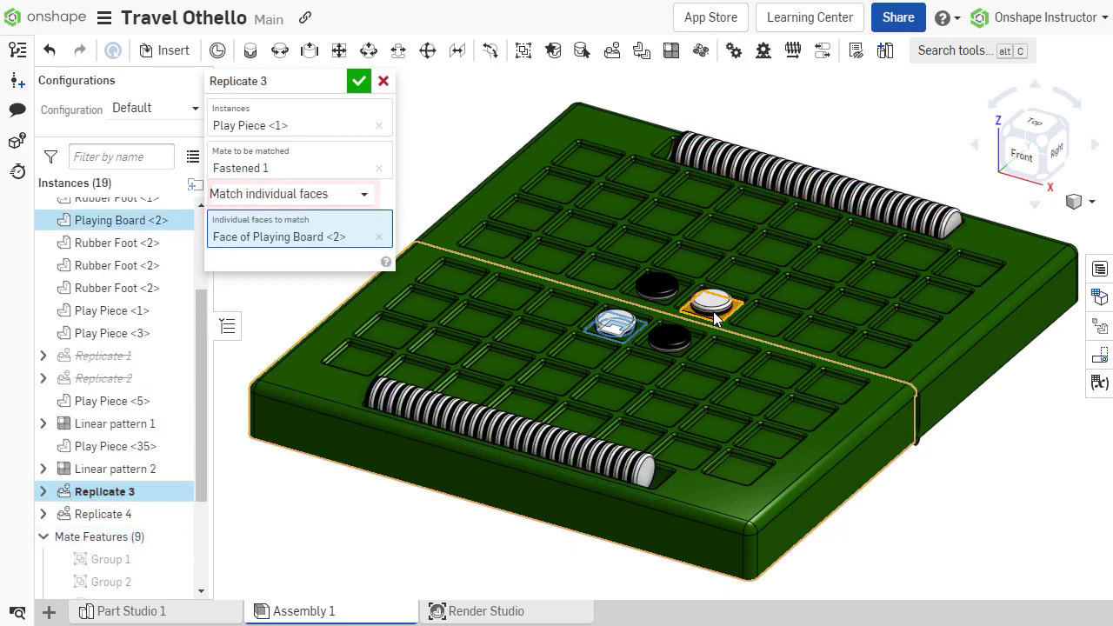
left_click(532, 425)
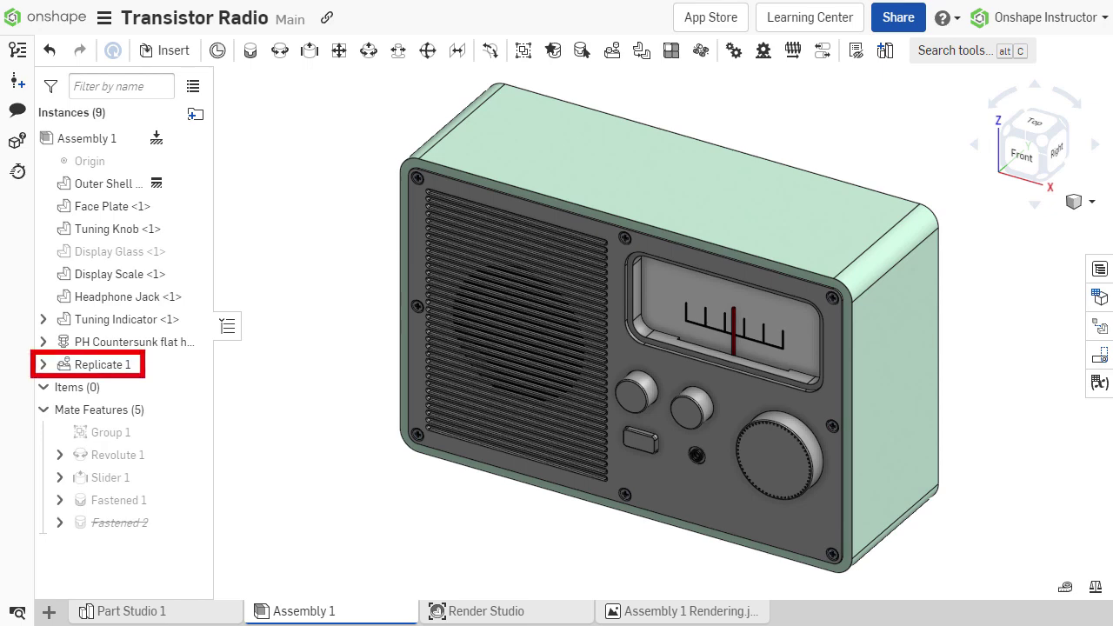
Step: Expand Replicate 1 and its Mate Features (15), then select the Replicate 1 group
left_click(42, 365)
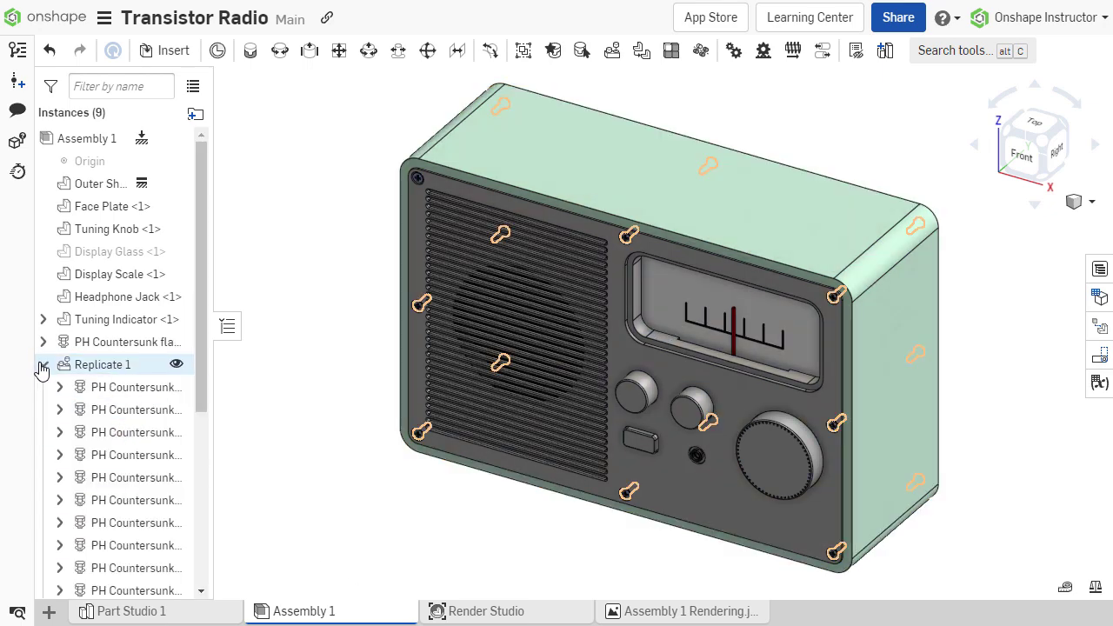
scroll(139, 304, "down", 3)
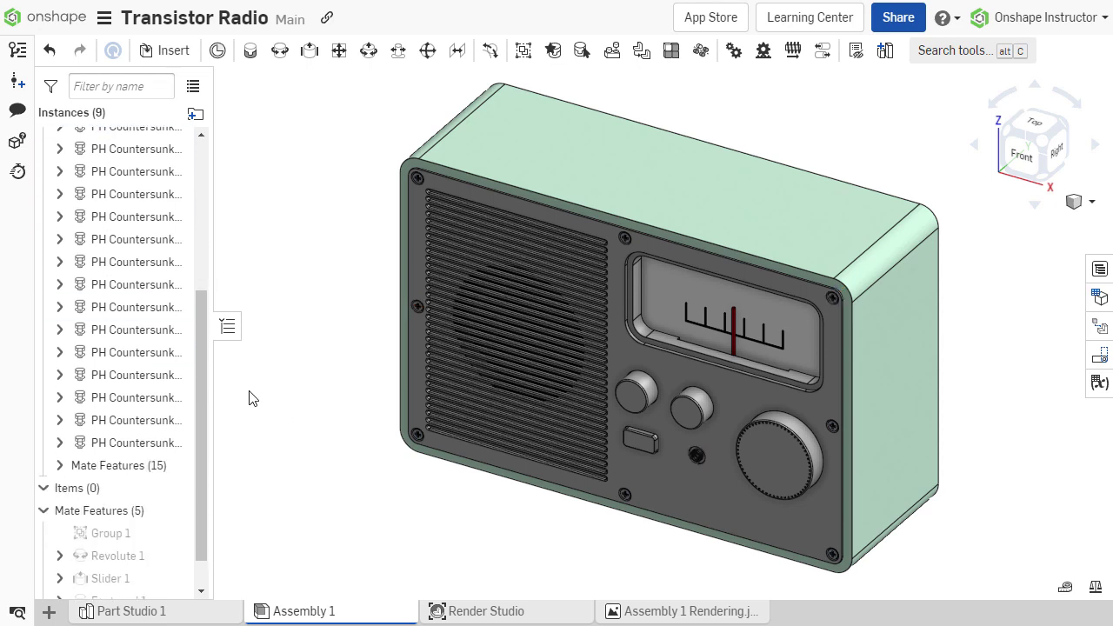
scroll(202, 382, "up", 1)
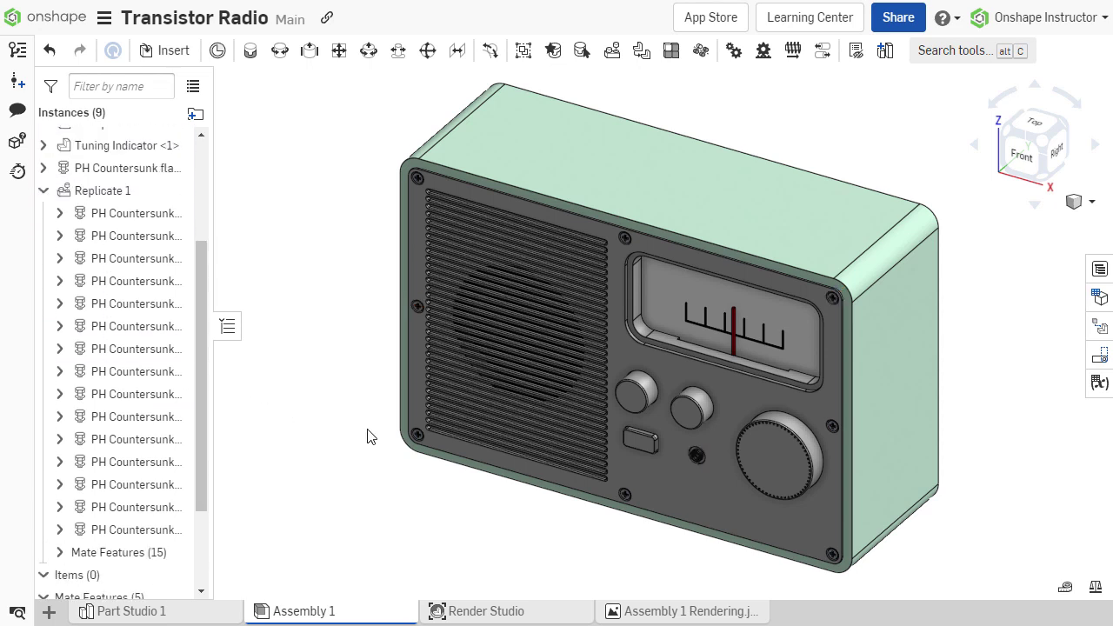
left_click(58, 552)
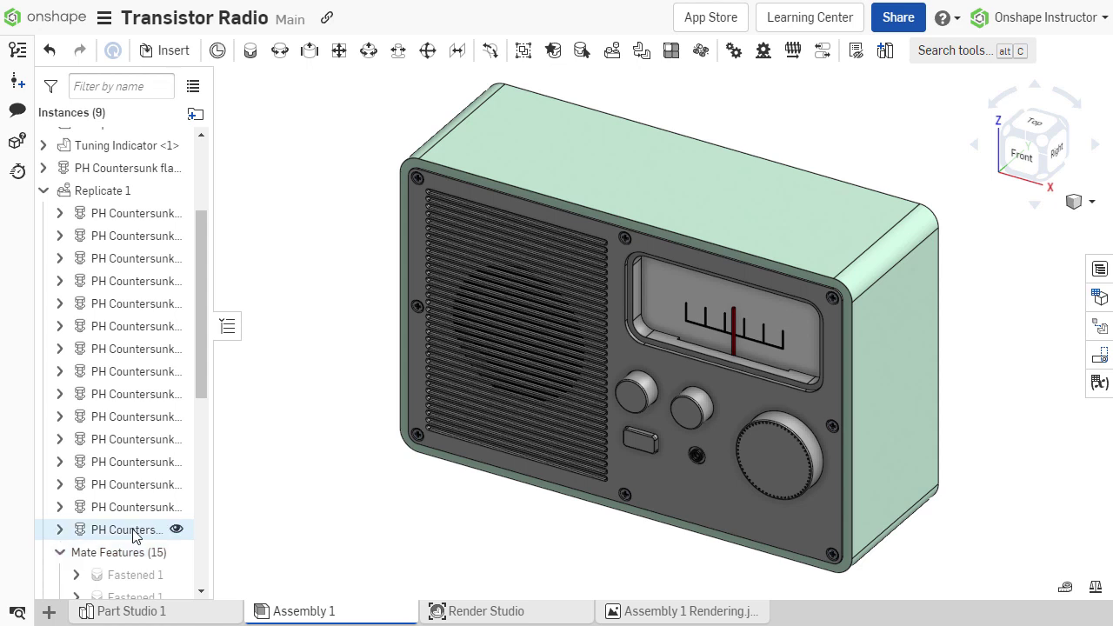
mouse_move(203, 355)
left_mouse_down()
mouse_move(189, 508)
mouse_move(199, 348)
left_mouse_up()
left_click(124, 204)
Step: Dissolve Replicate 1 into separate screw instances, then orbit around the radio
right_click(124, 205)
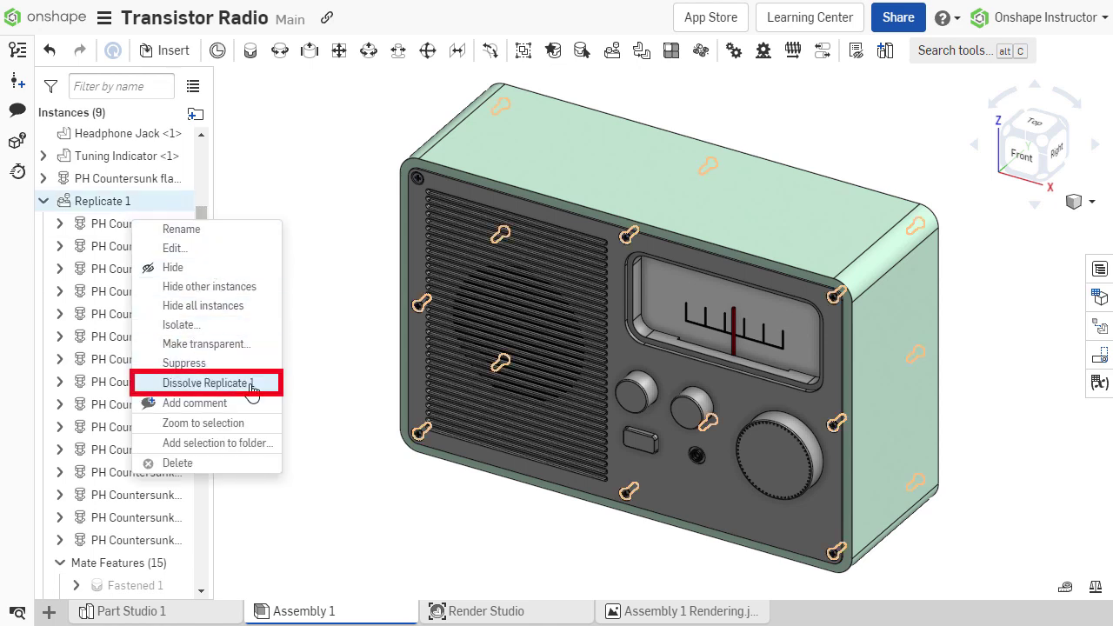
left_click(251, 392)
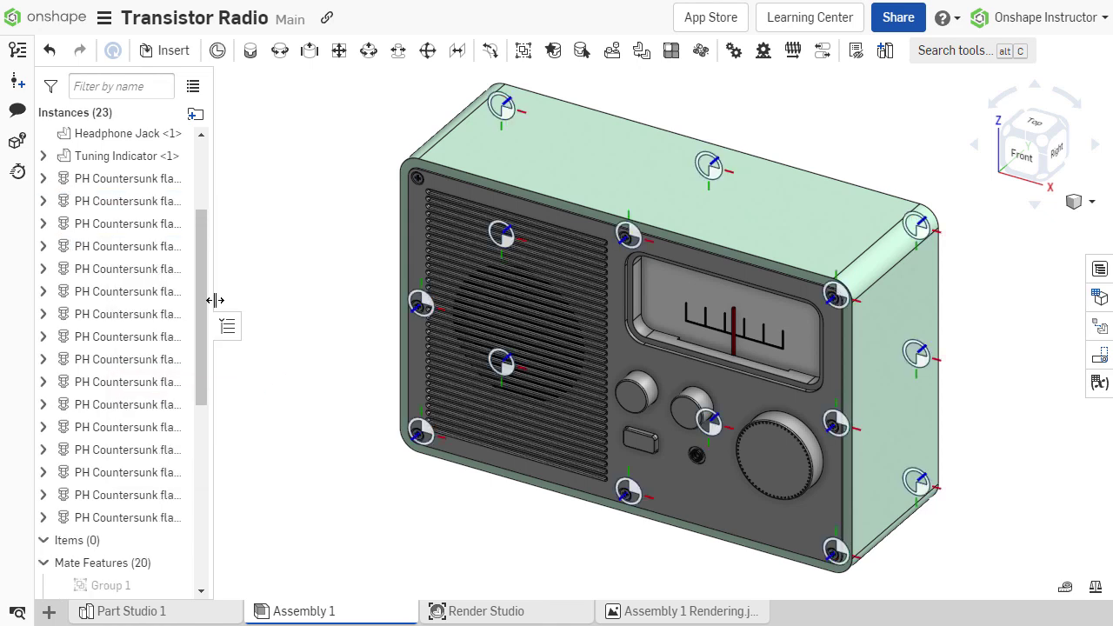
left_click_drag(202, 299, 217, 519)
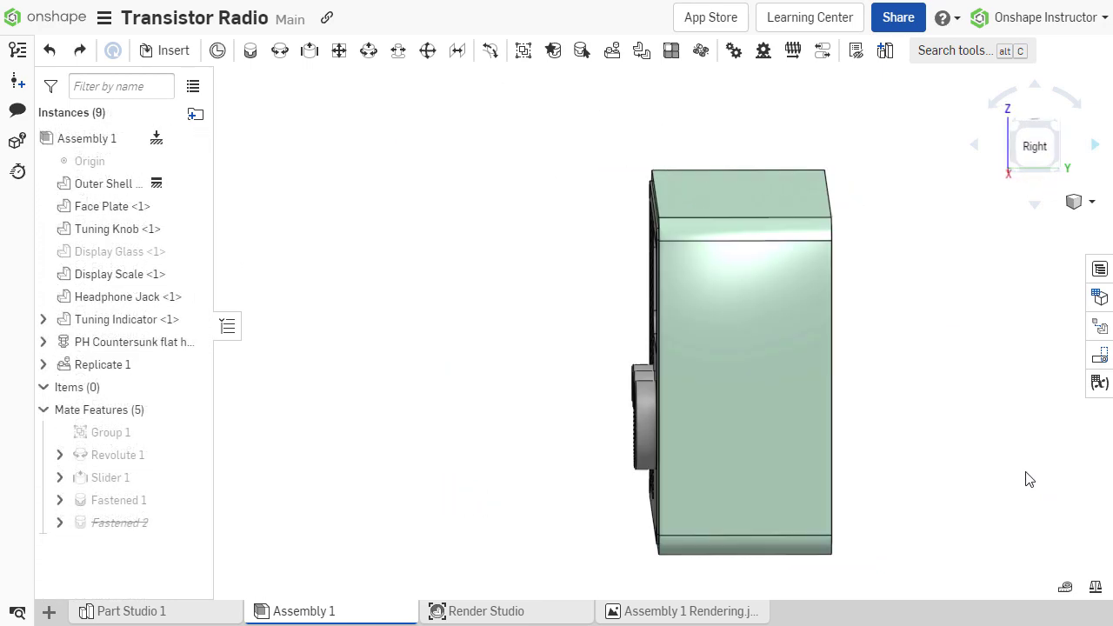
right_click_drag(1029, 479, 859, 478)
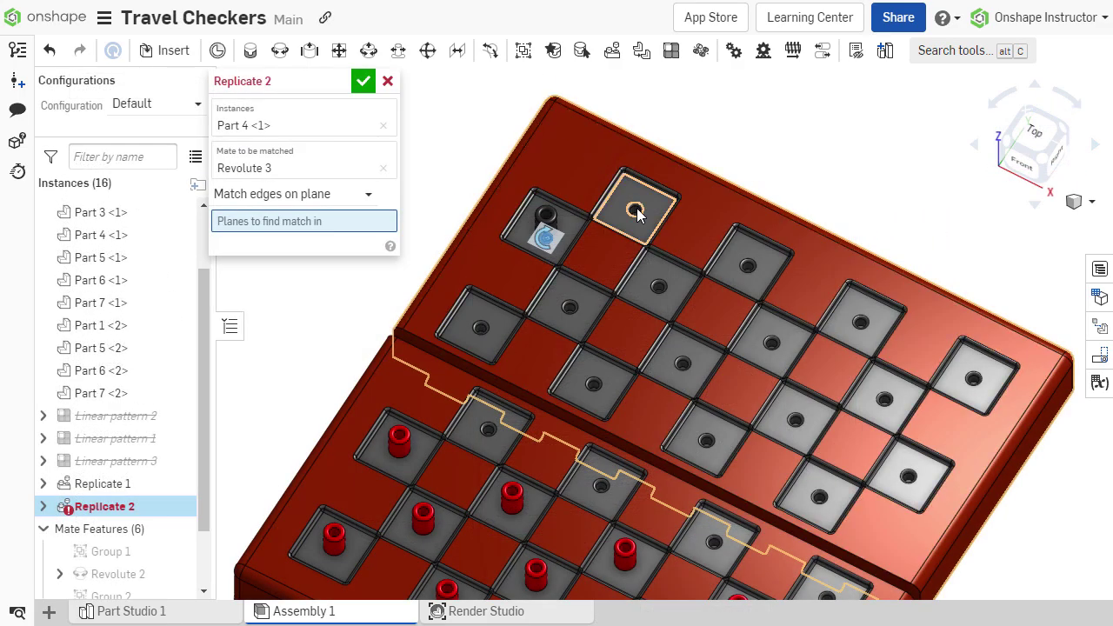
Step: Replicate the pegs onto Face of Part 1 <2>, and the first Othello piece onto a square using Match individual faces
left_click(636, 217)
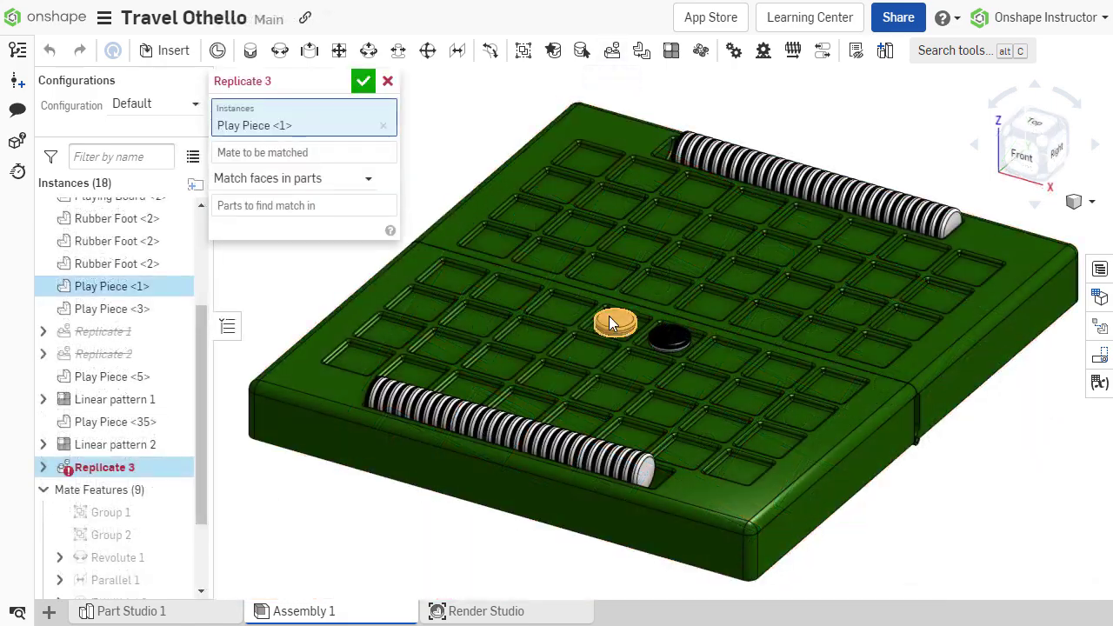
left_click(611, 323)
left_click(348, 191)
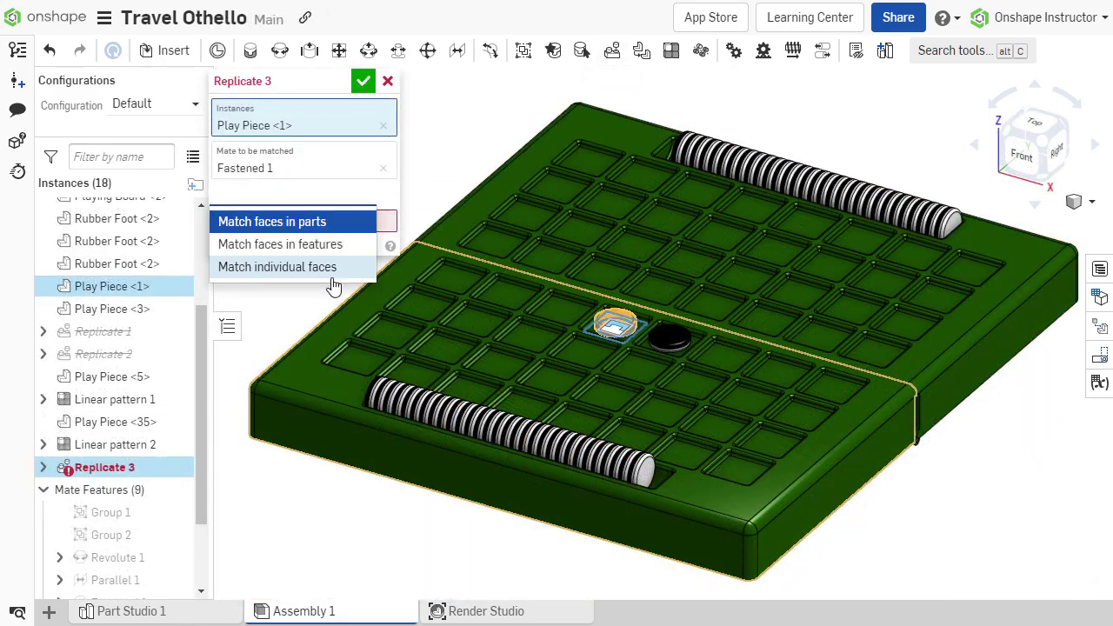
left_click(330, 265)
left_click(710, 306)
left_click(363, 81)
Step: Replicate the second Othello piece onto a board square, then return to the radio's Part Studio 1
left_click(611, 52)
left_click(669, 336)
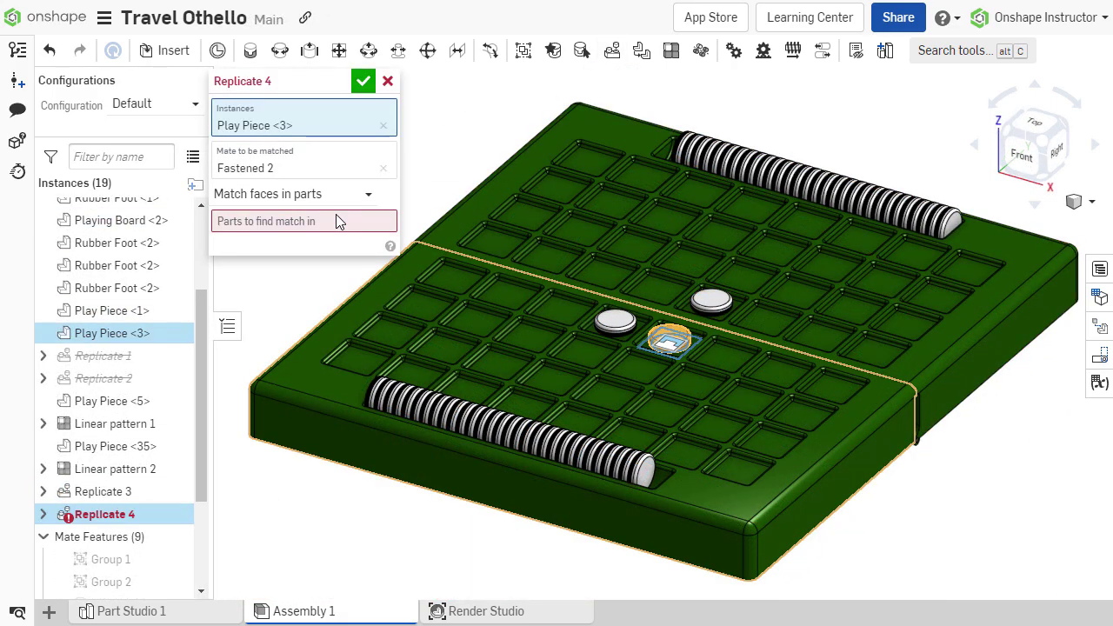
left_click(348, 191)
left_click(330, 257)
left_click(658, 291)
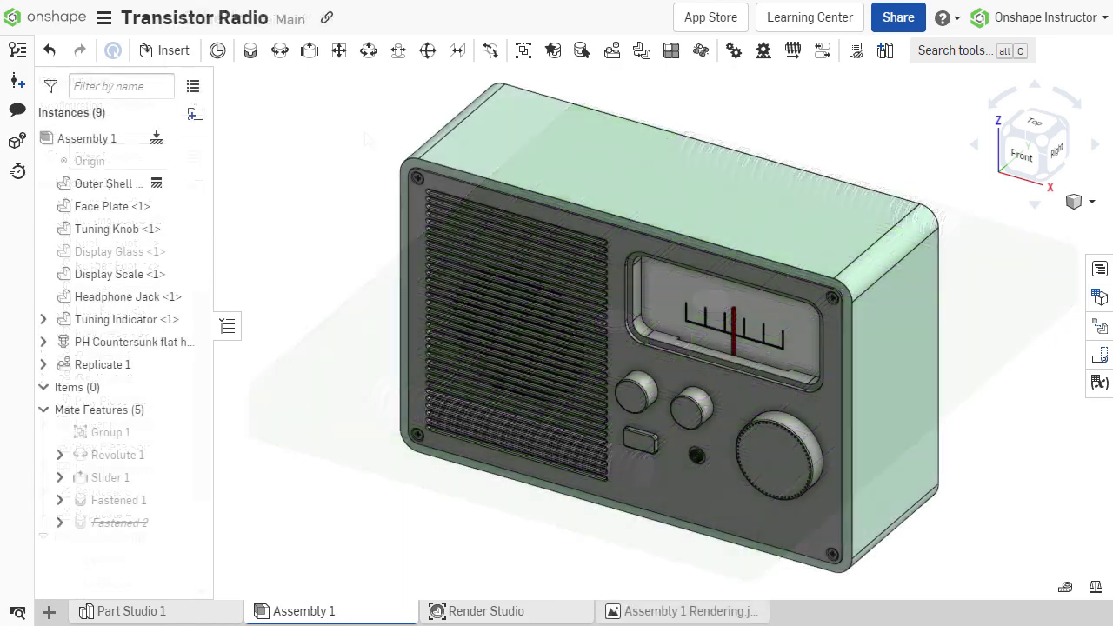
left_click(200, 619)
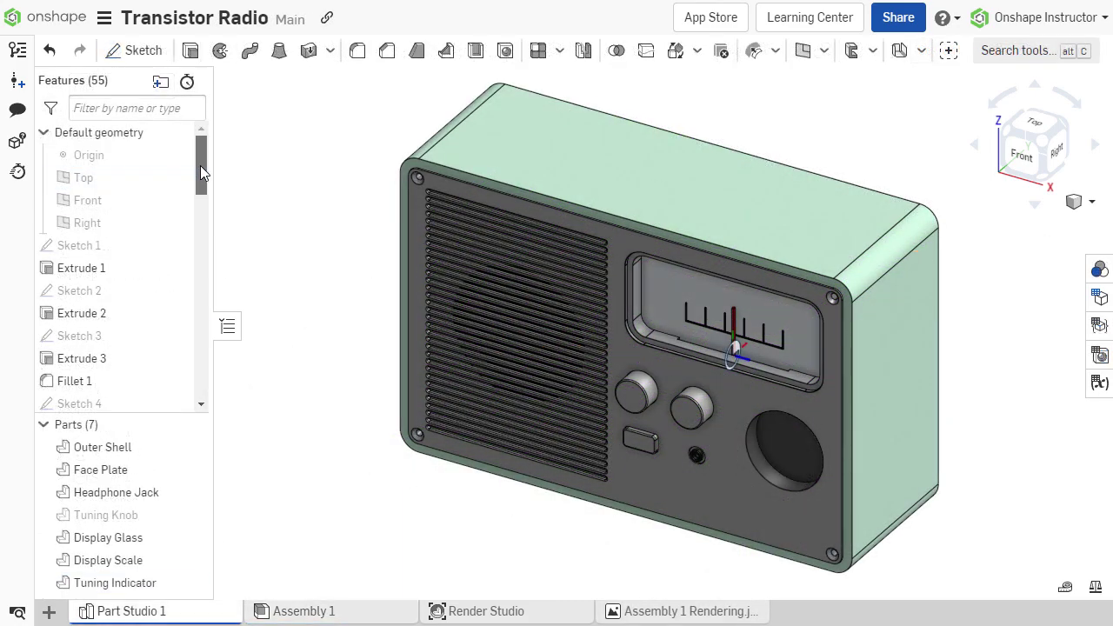